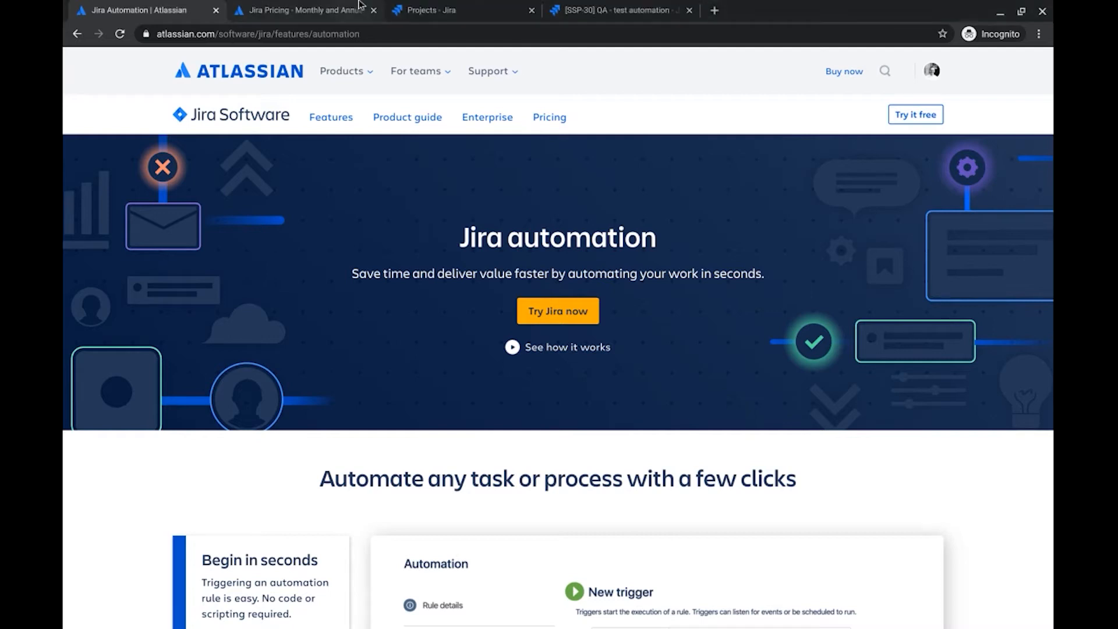
Step: Examine the Jira pricing comparison to see which plans include single-project and global automation
{"action": "left_click", "coordinate": [330, 12]}
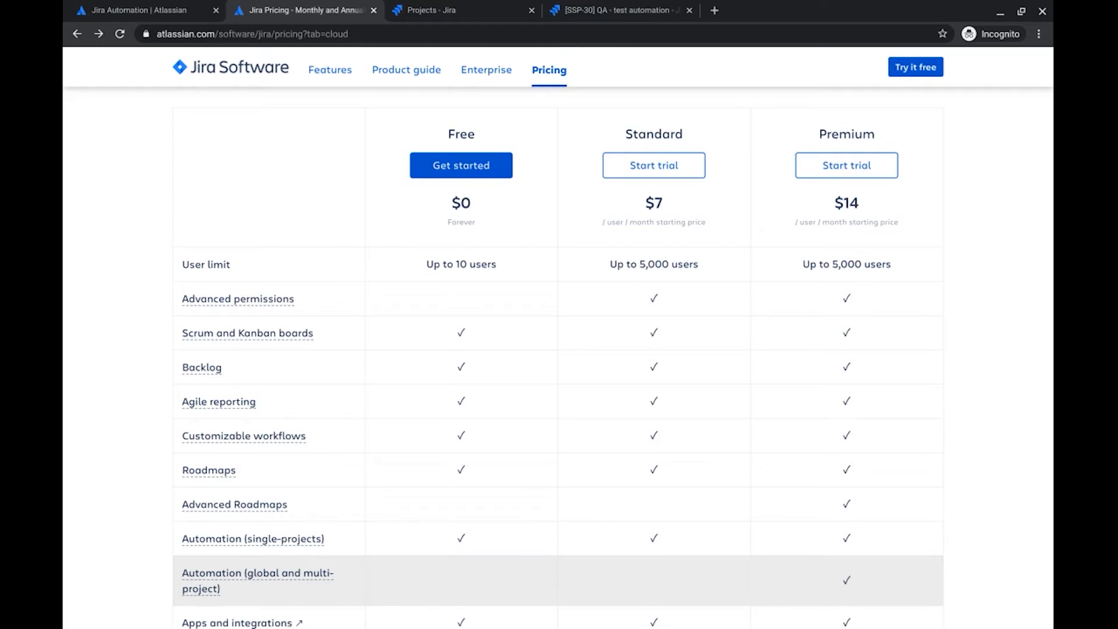
{"action": "key", "text": "alt+Tab"}
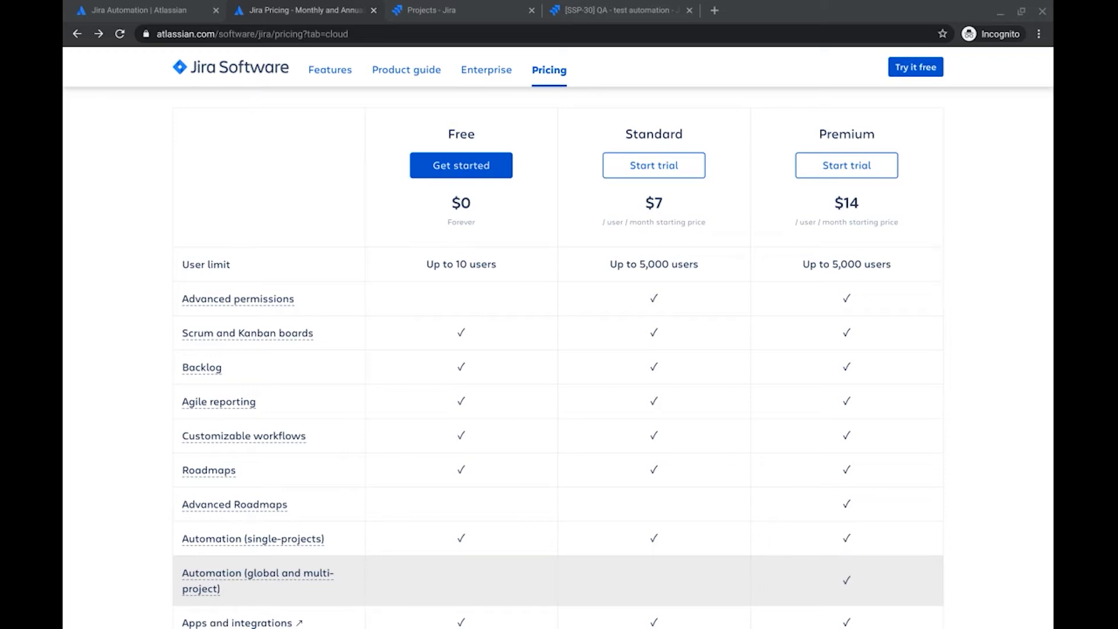
Step: Open the site-wide Automation rules in Jira's System settings
{"action": "left_click", "coordinate": [457, 8]}
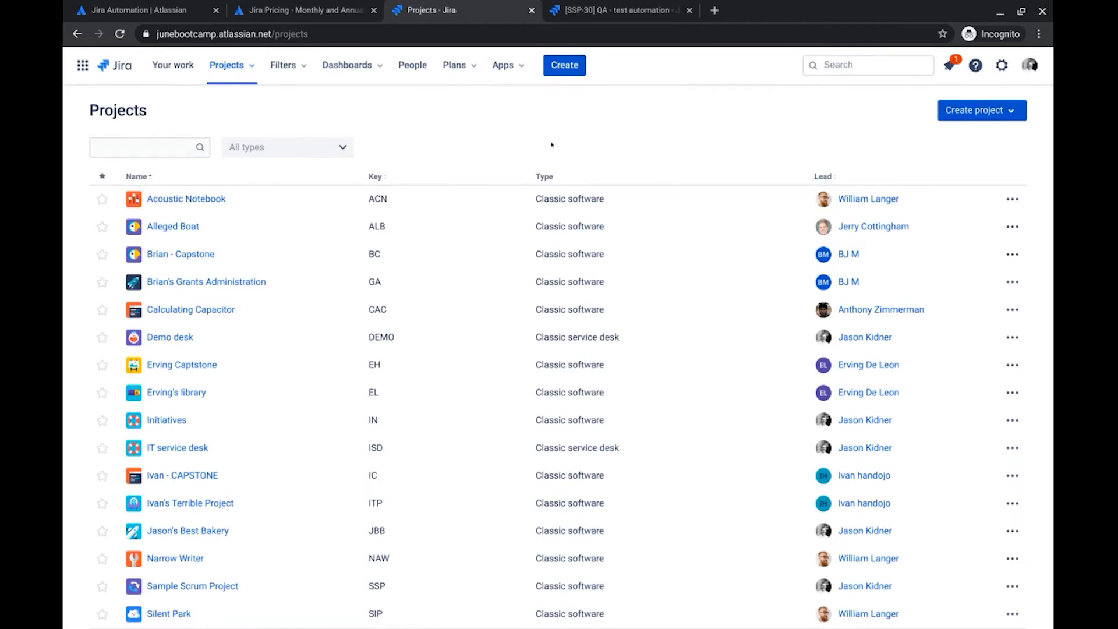
{"action": "left_click", "coordinate": [1000, 68]}
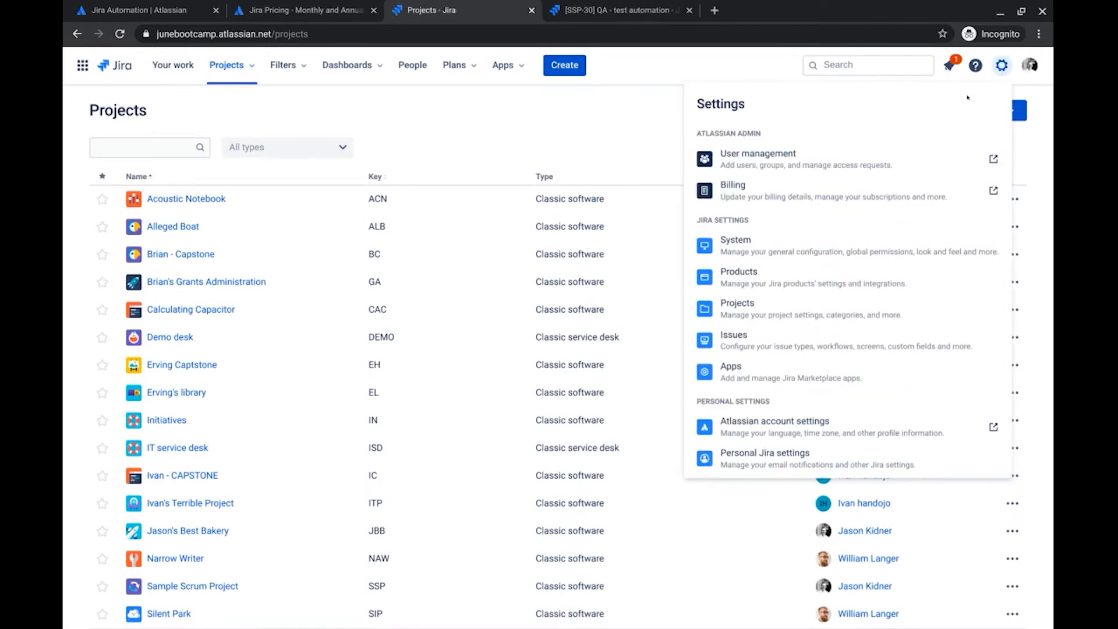
{"action": "left_click", "coordinate": [753, 250]}
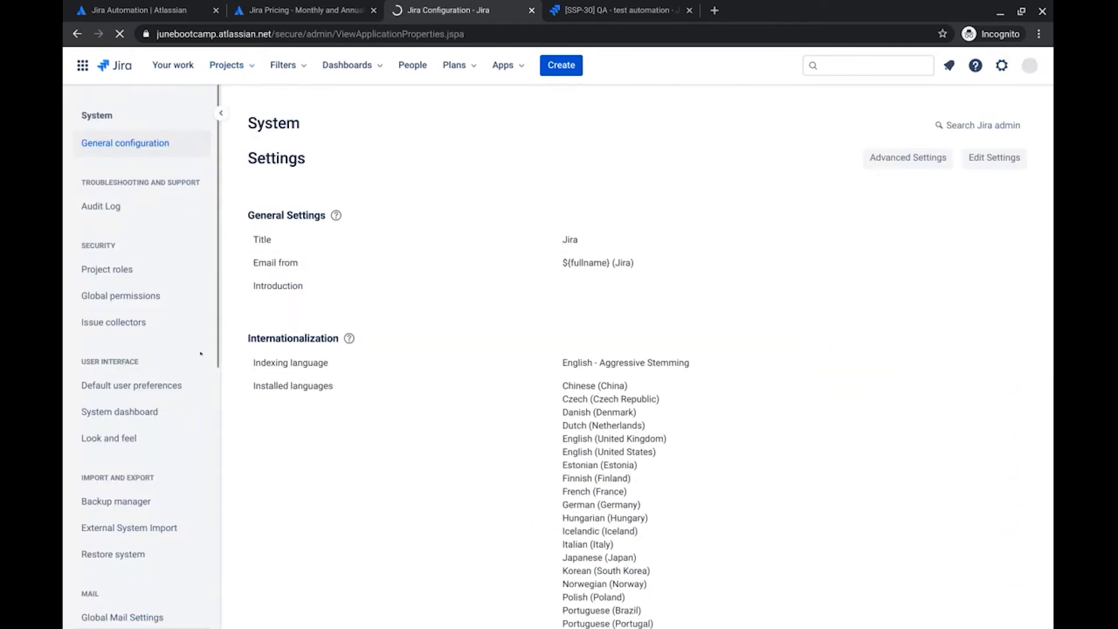
{"action": "scroll", "coordinate": [201, 354], "scroll_direction": "down", "scroll_amount": 4}
{"action": "scroll", "coordinate": [201, 353], "scroll_direction": "down", "scroll_amount": 4}
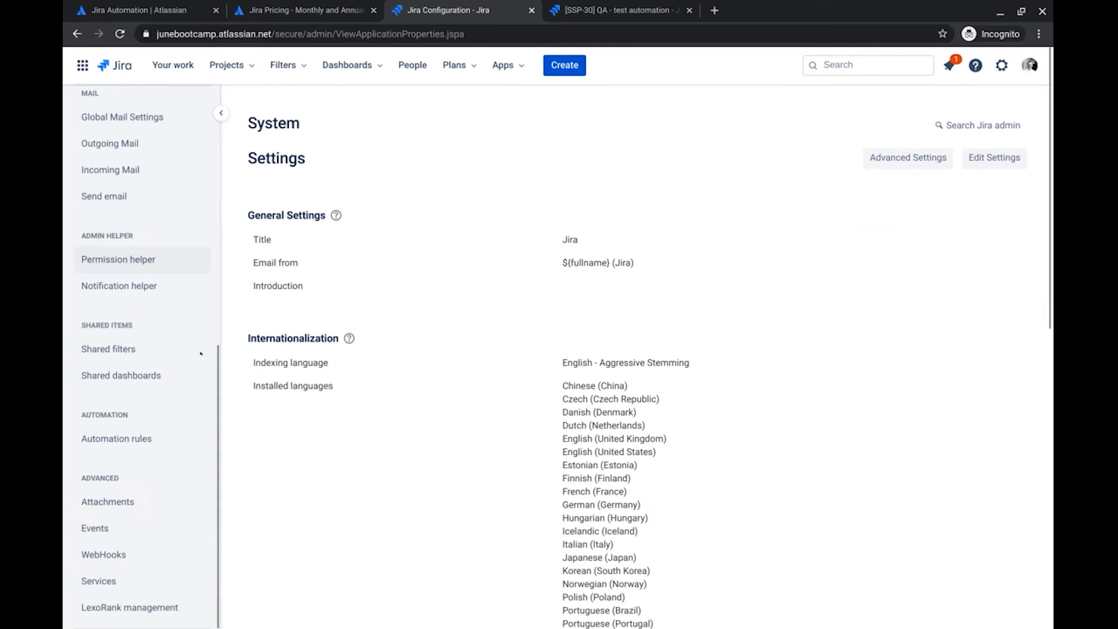
{"action": "left_click", "coordinate": [115, 437]}
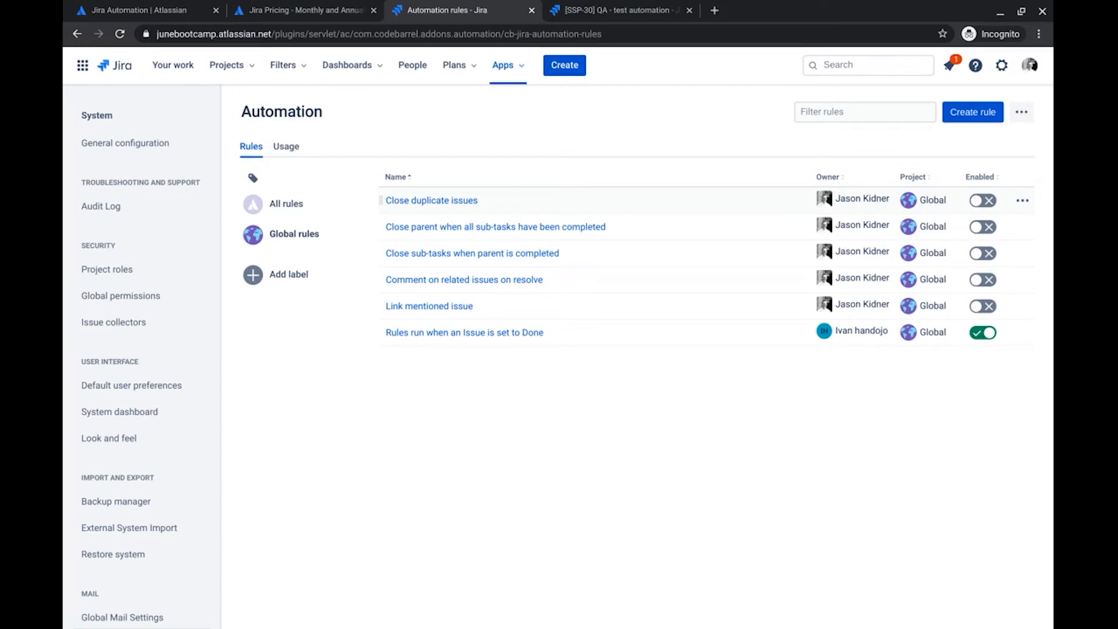
Step: Open the Automation page in the project settings of Sample Scrum Project
{"action": "left_click", "coordinate": [239, 70]}
{"action": "left_click", "coordinate": [255, 126]}
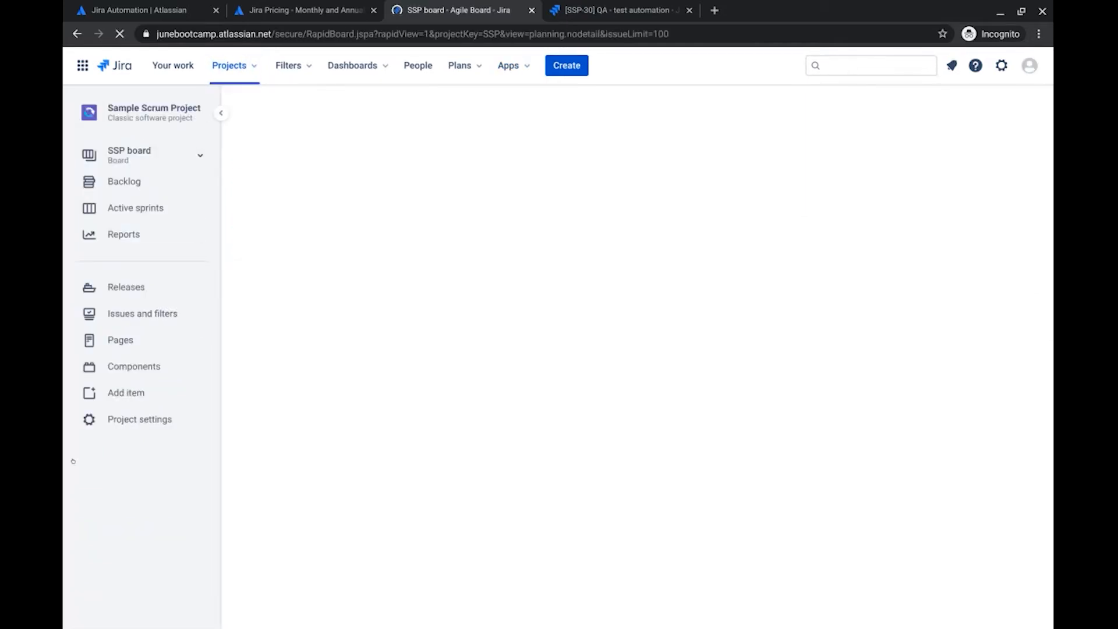
{"action": "left_click", "coordinate": [114, 419]}
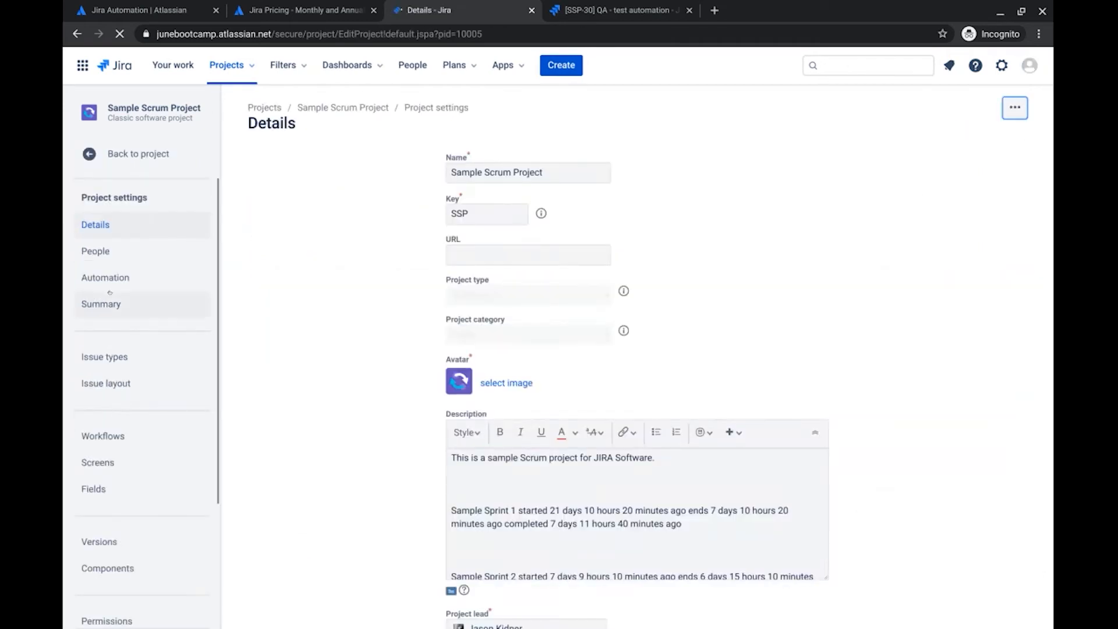
{"action": "left_click", "coordinate": [102, 279]}
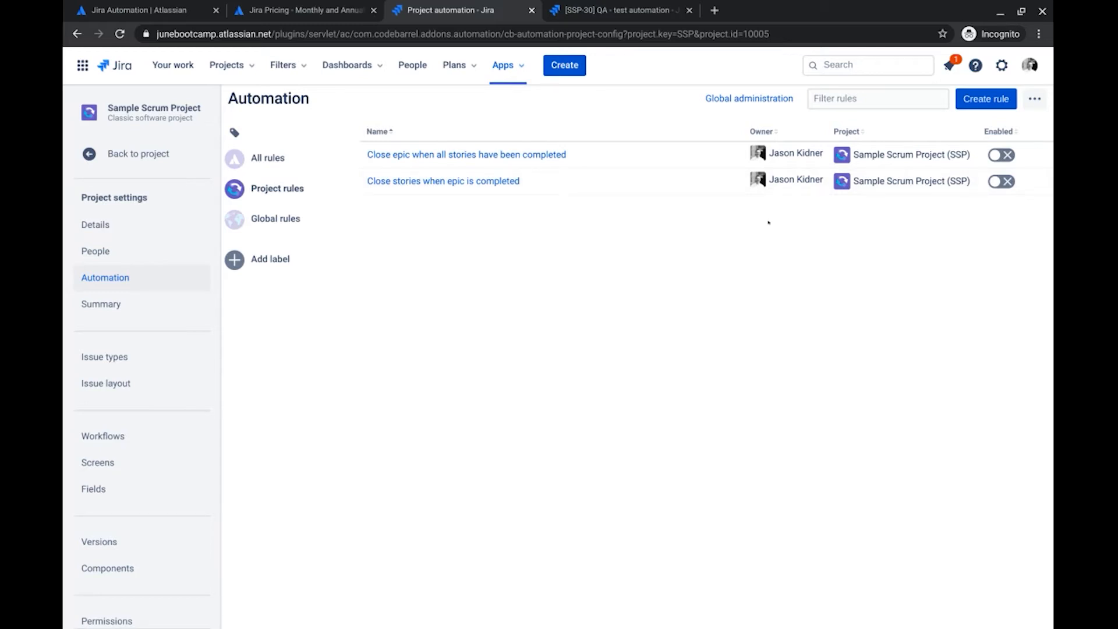
Step: Create a new project automation rule and save Issue created as its trigger
{"action": "left_click", "coordinate": [993, 101]}
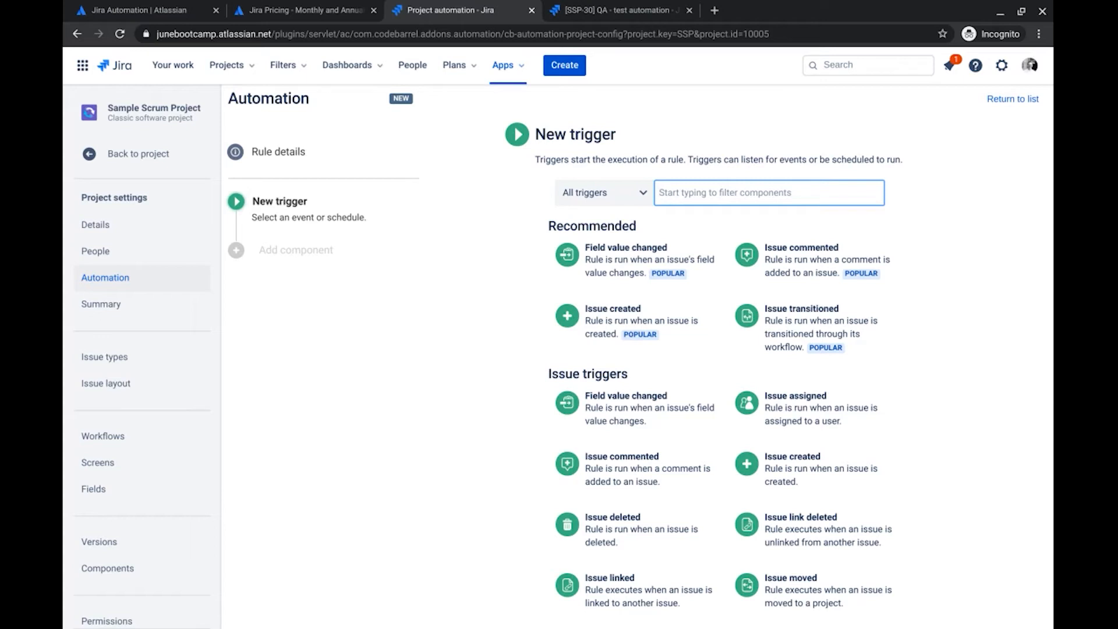
{"action": "left_click", "coordinate": [593, 328]}
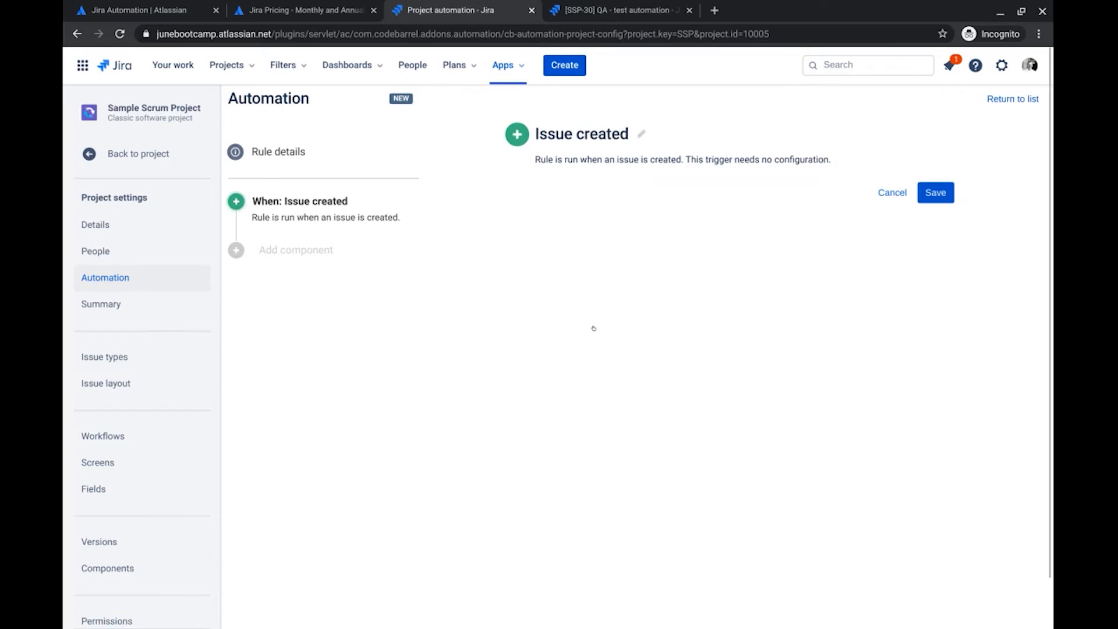
{"action": "left_click", "coordinate": [932, 193]}
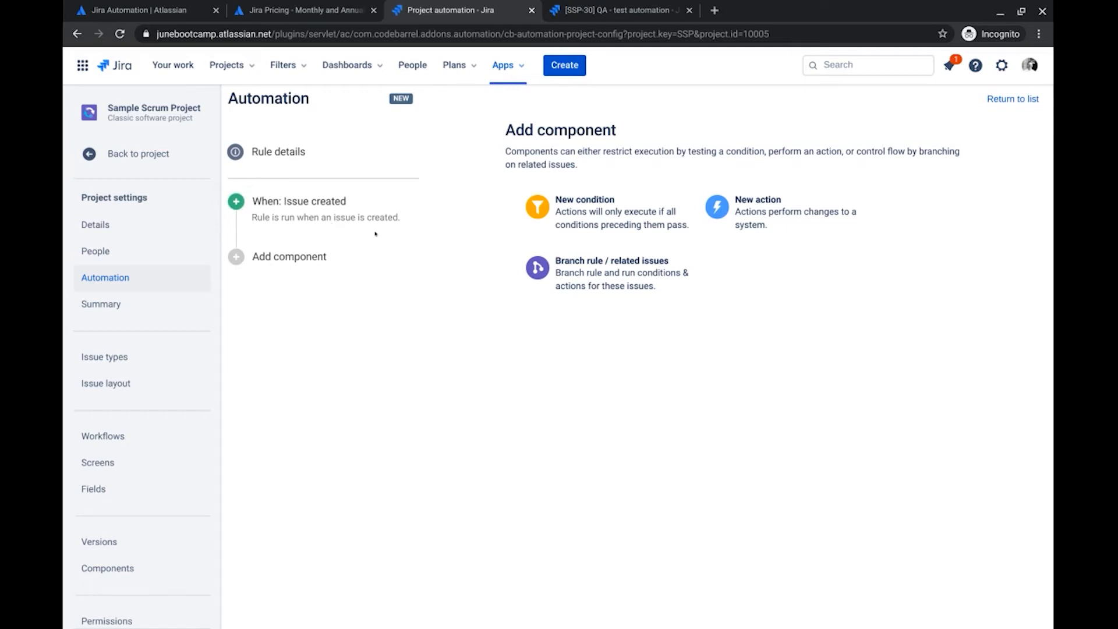
Step: Add and save an issue fields condition requiring Issue Type equals Story
{"action": "left_click", "coordinate": [575, 221]}
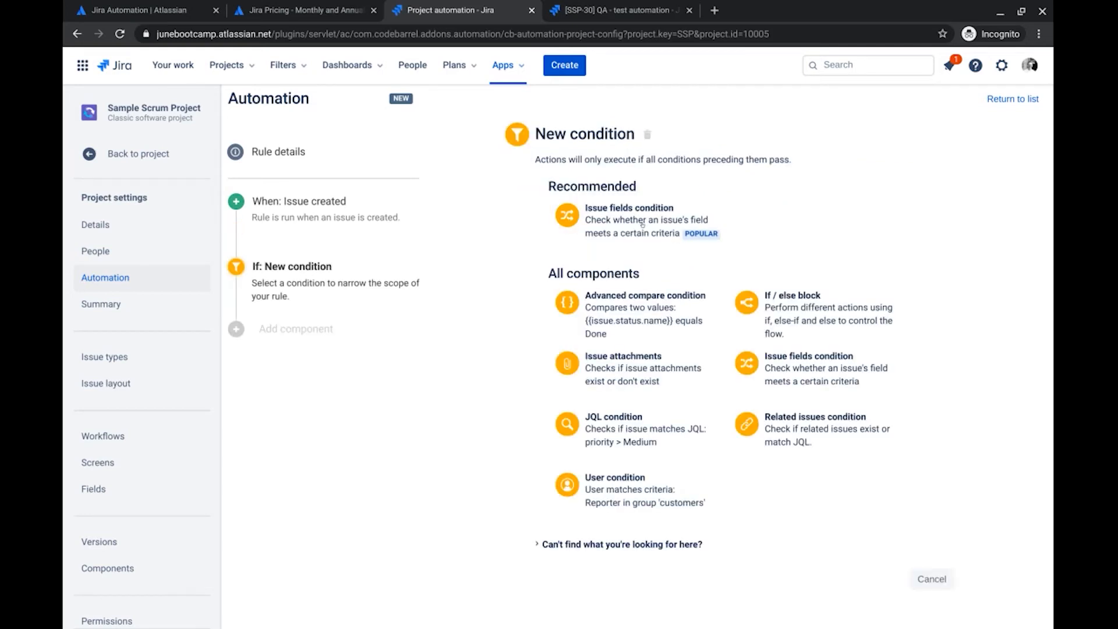
{"action": "left_click", "coordinate": [613, 221]}
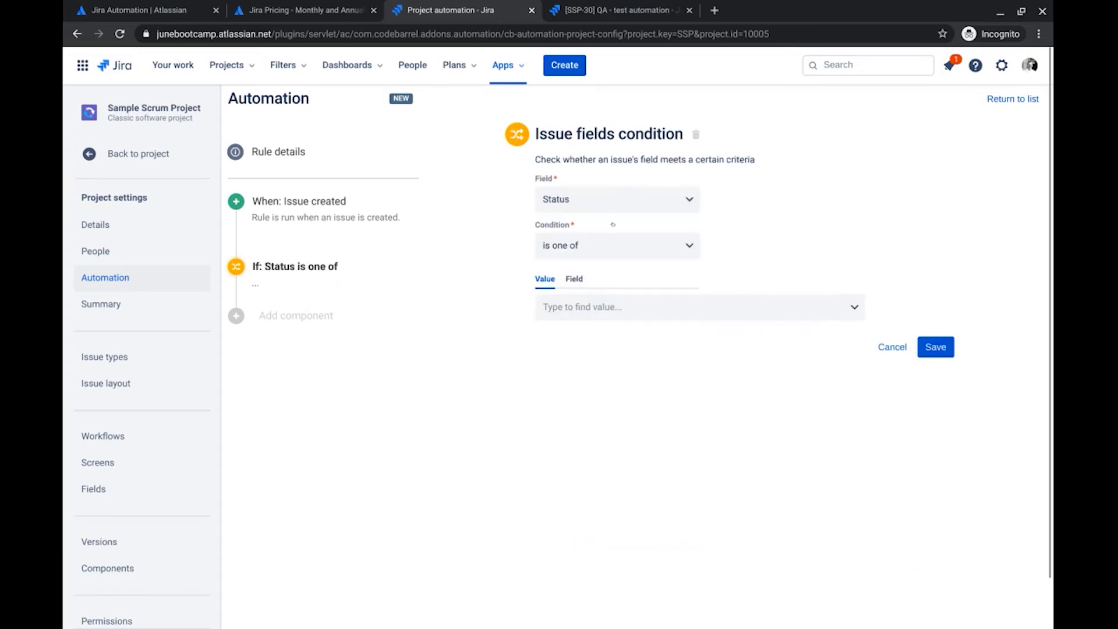
{"action": "left_click", "coordinate": [606, 200]}
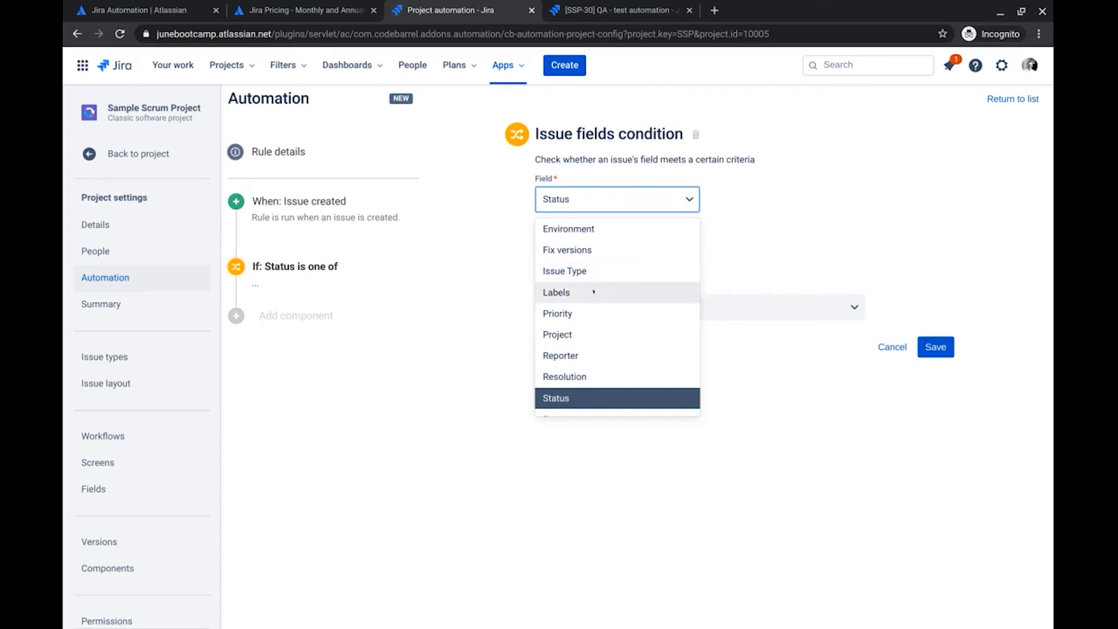
{"action": "left_click", "coordinate": [583, 273]}
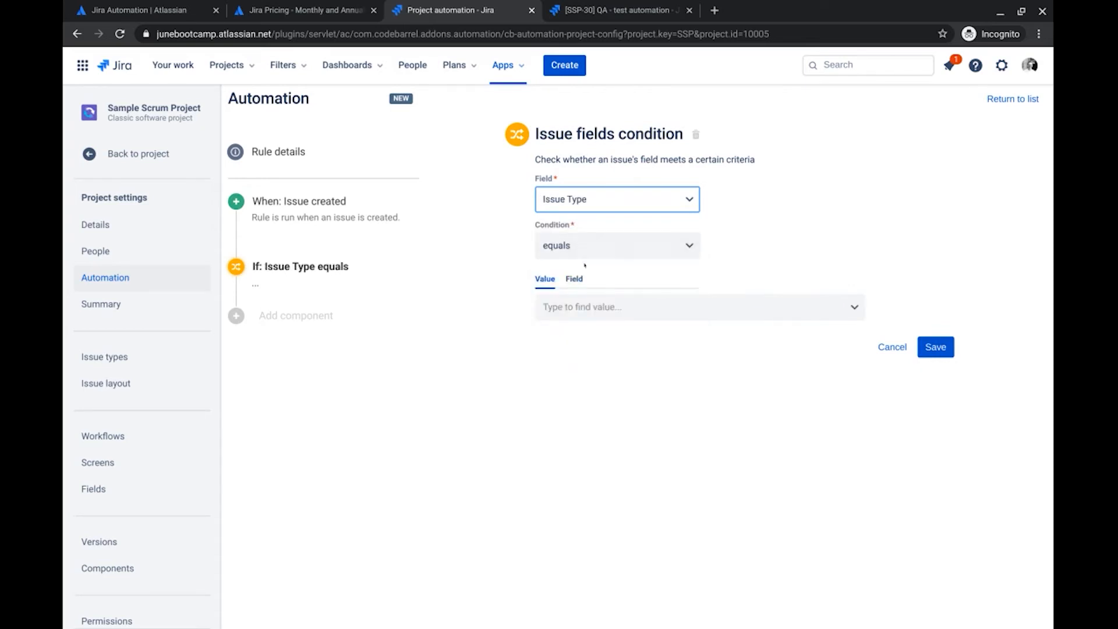
{"action": "left_click", "coordinate": [579, 306]}
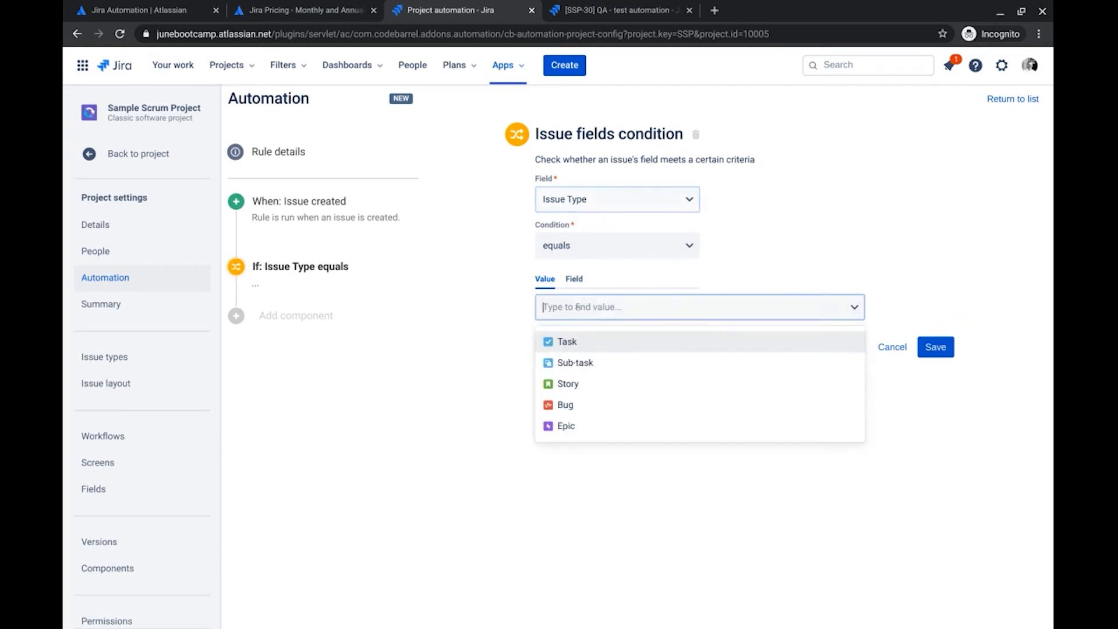
{"action": "left_click", "coordinate": [568, 383]}
{"action": "left_click", "coordinate": [932, 348]}
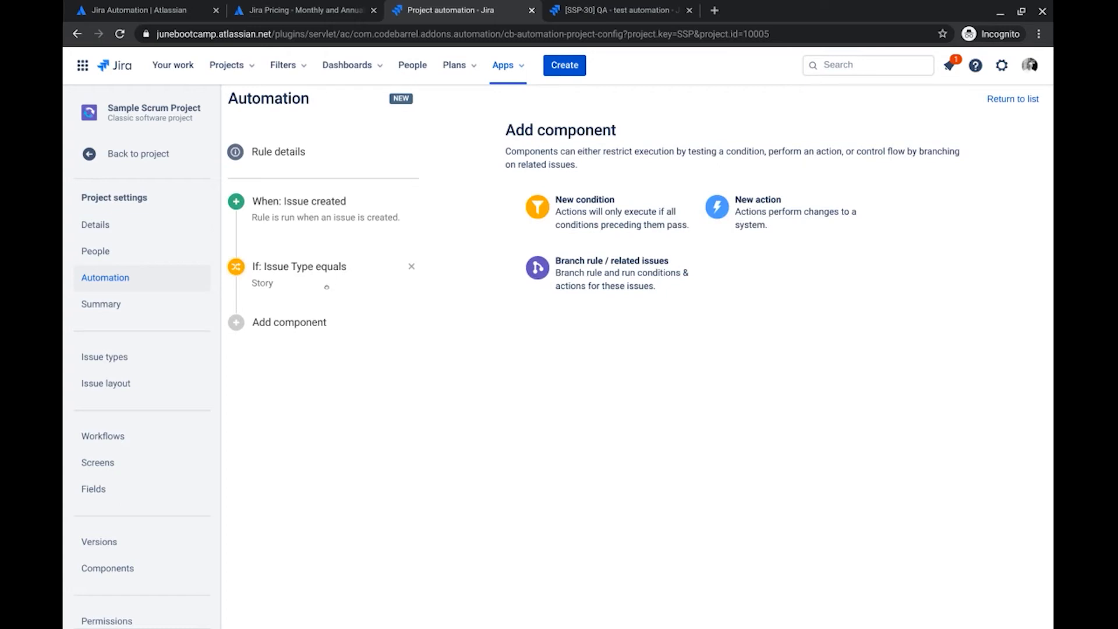
Step: Add a Create issue action to the rule with Sub-task as the issue type
{"action": "left_click", "coordinate": [751, 222]}
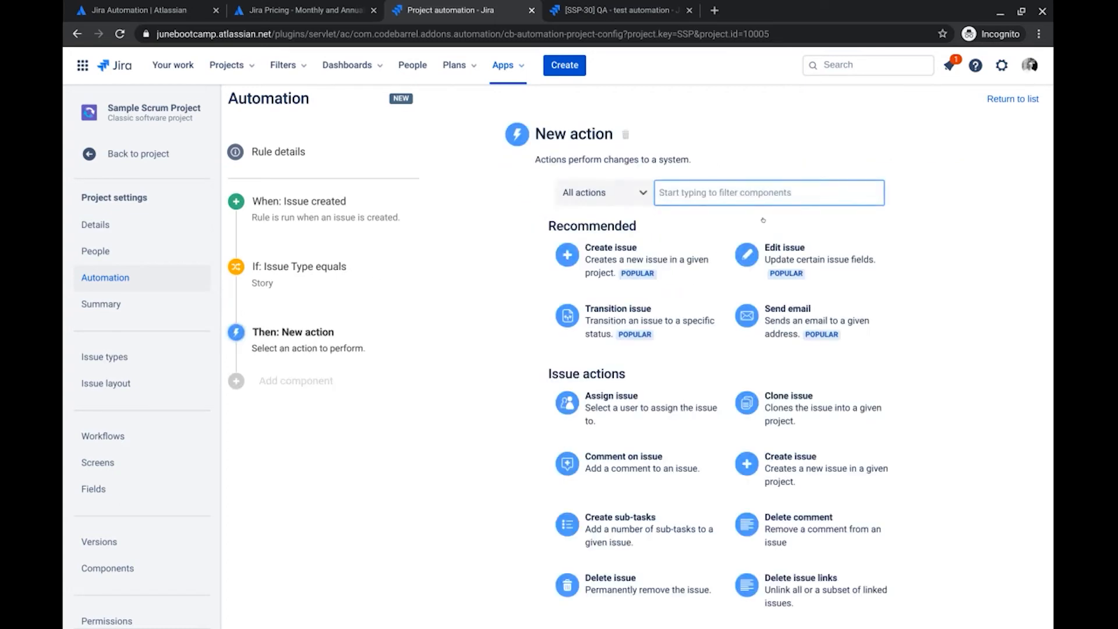
{"action": "left_click", "coordinate": [607, 251]}
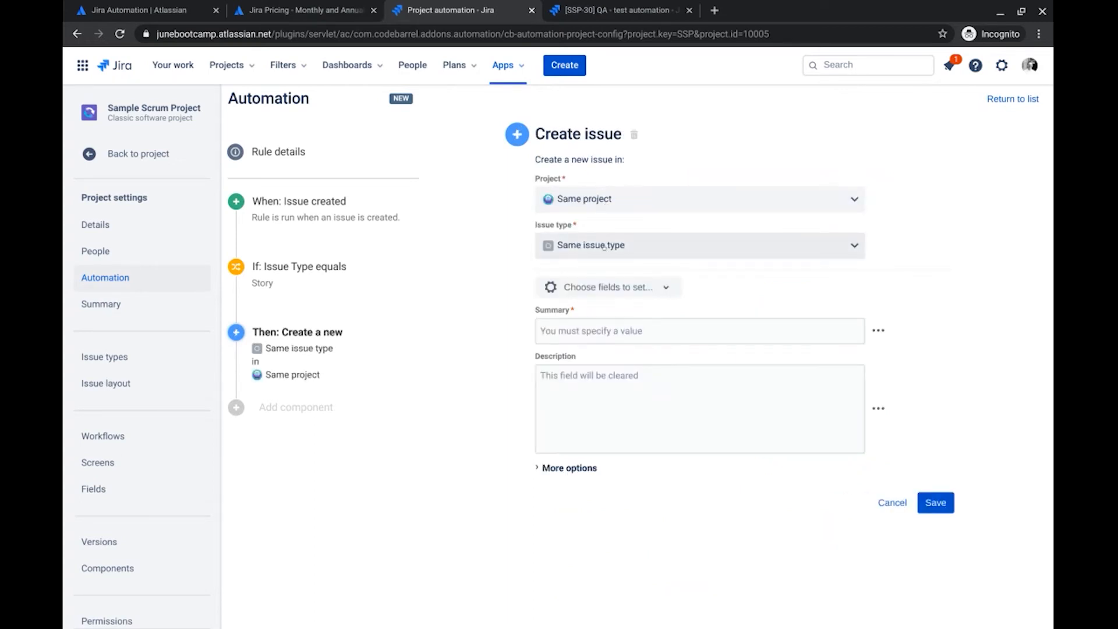
{"action": "left_click", "coordinate": [604, 245]}
{"action": "left_click", "coordinate": [567, 300]}
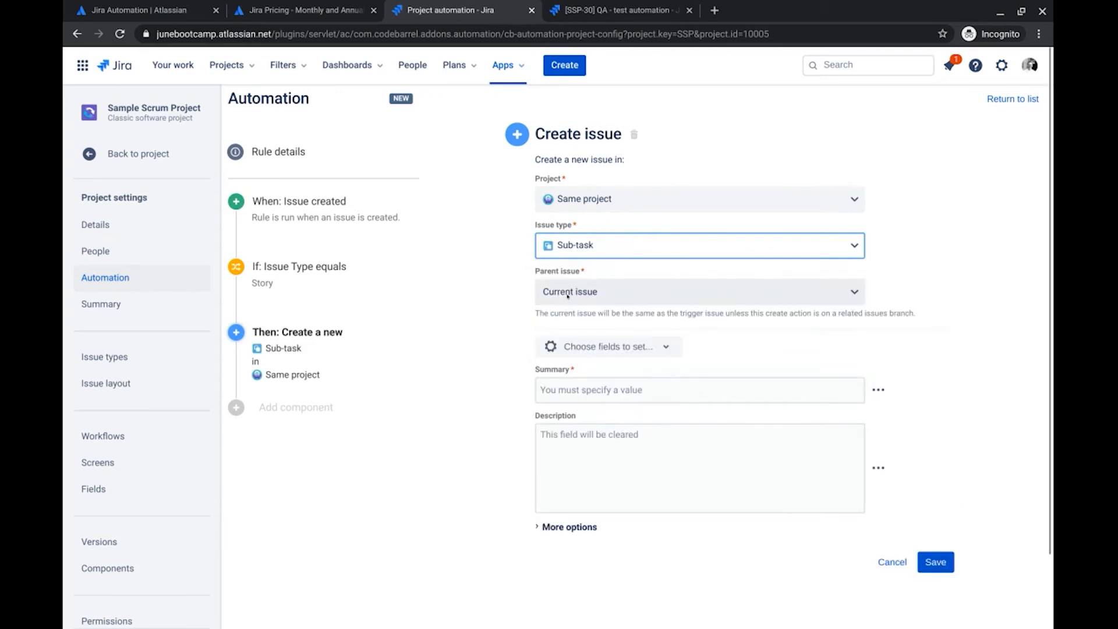
Step: Set the sub-task's summary to "DEV - {{issue.summary}}" and save the action
{"action": "left_click", "coordinate": [560, 390]}
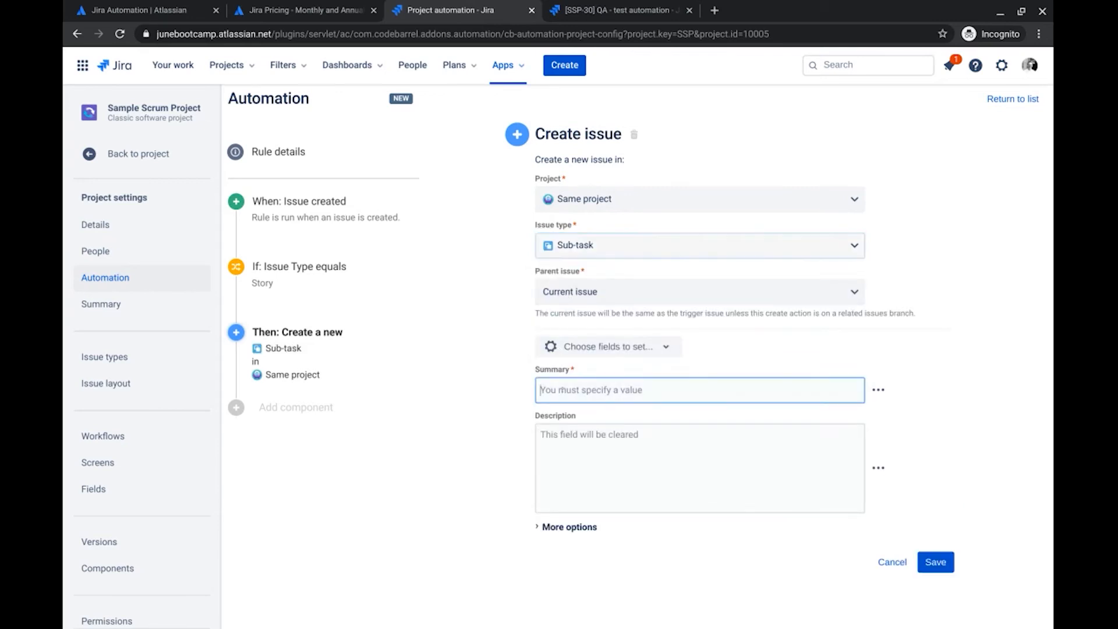
{"action": "type", "text": "DEV"}
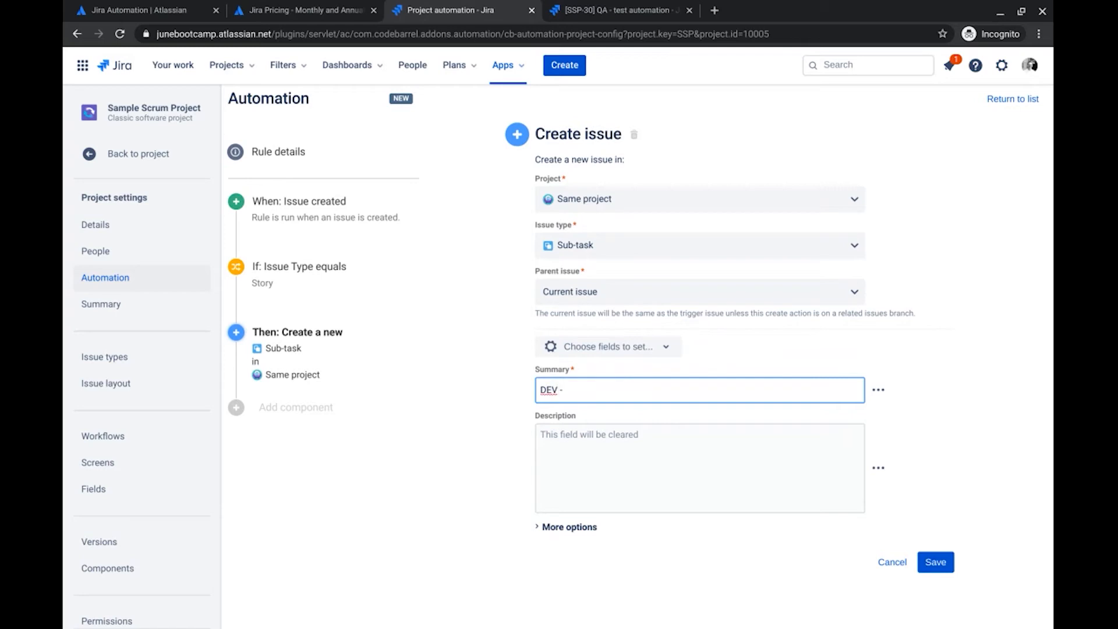
{"action": "type", "text": " - {{"}
{"action": "type", "text": "issue"}
{"action": "type", "text": ".suu"}
{"action": "type", "text": "mary"}
{"action": "type", "text": "}}"}
{"action": "scroll", "coordinate": [969, 471], "scroll_direction": "down", "scroll_amount": 3}
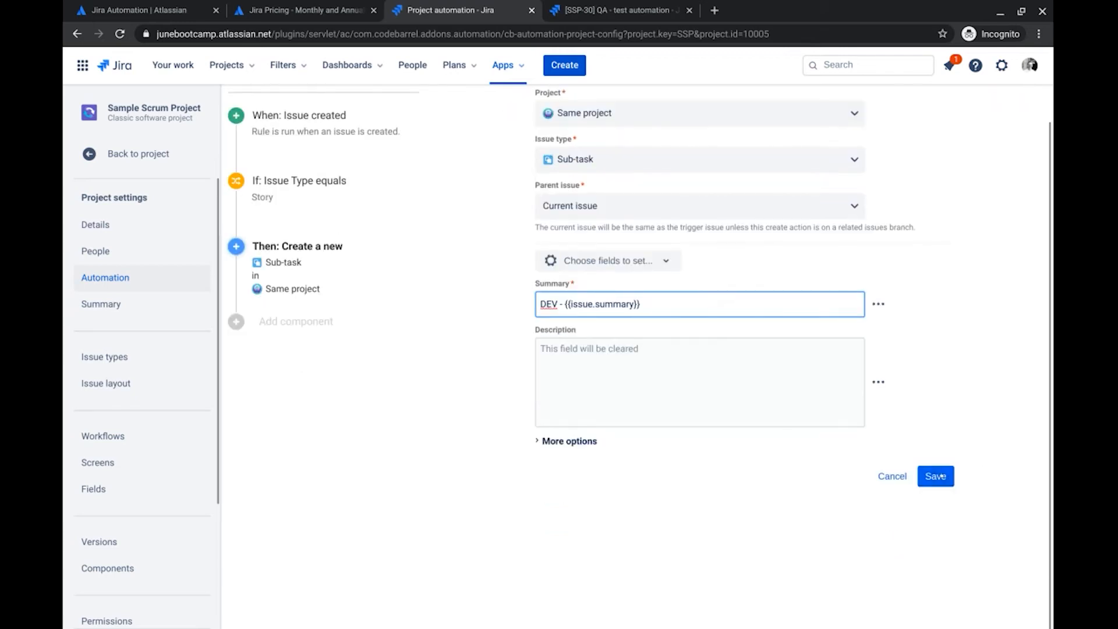
{"action": "left_click", "coordinate": [941, 475]}
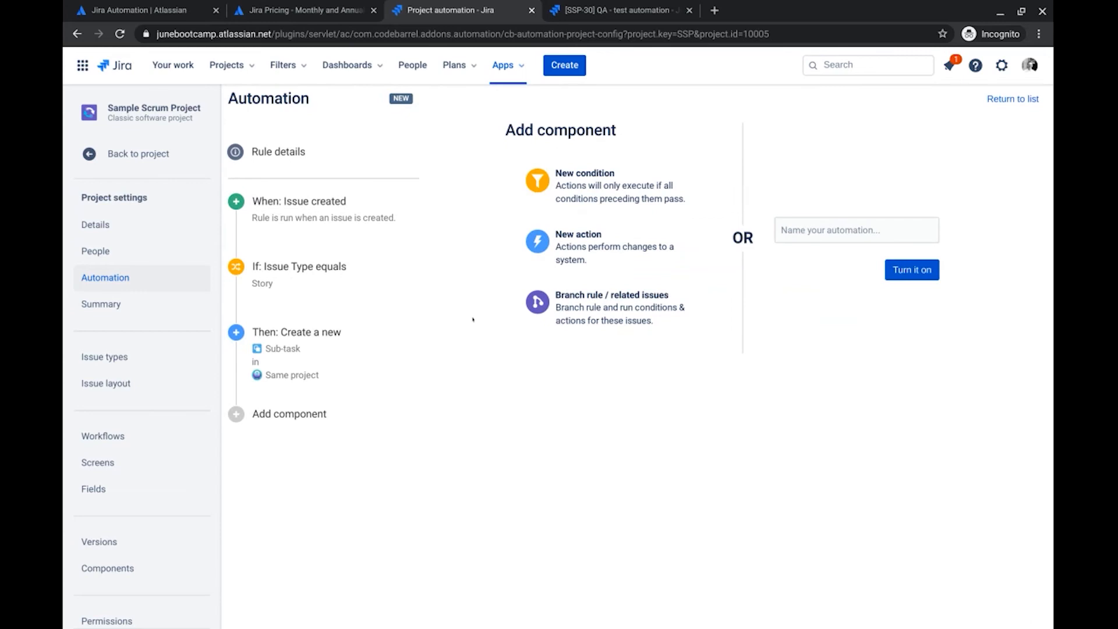
Step: Add and save a second Create issue action for a Sub-task with the summary "QA - {{issue.summary}}"
{"action": "left_click", "coordinate": [579, 259]}
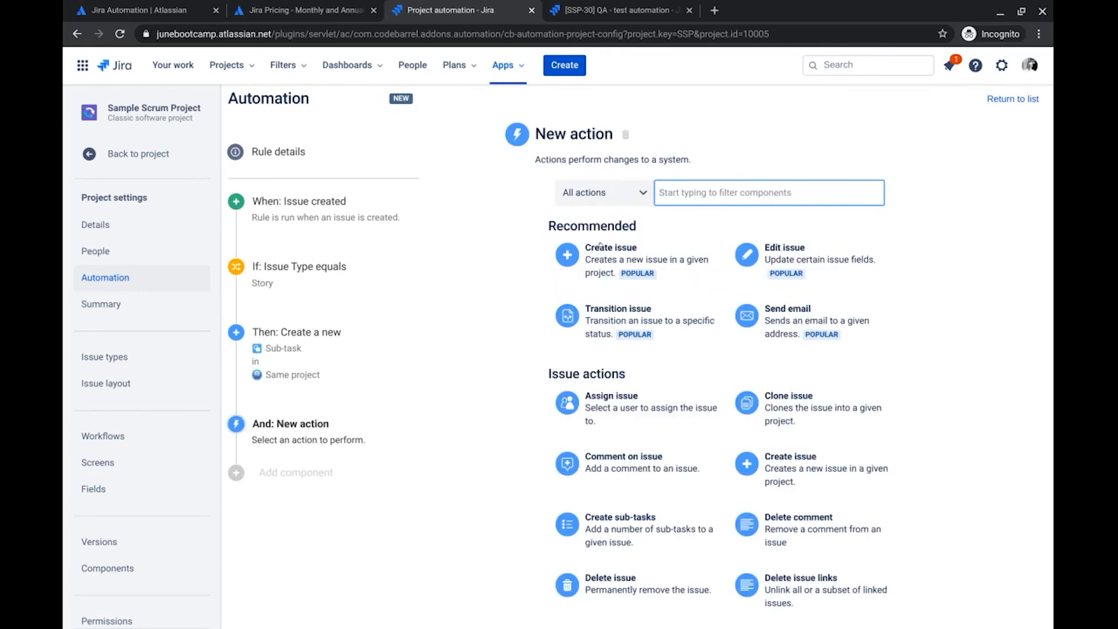
{"action": "left_click", "coordinate": [601, 245]}
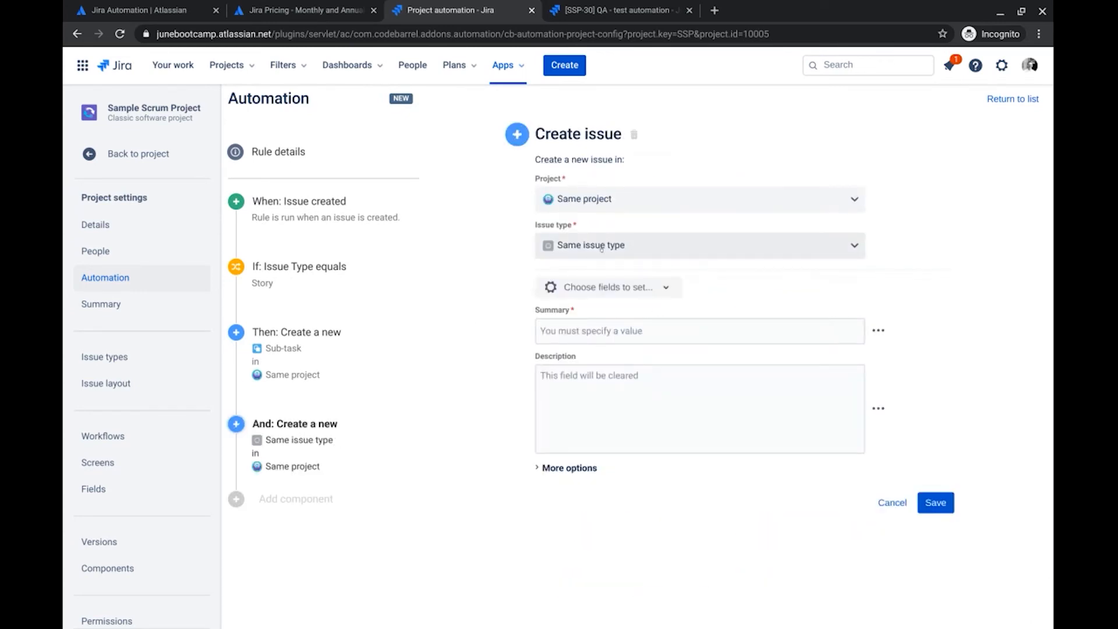
{"action": "left_click", "coordinate": [598, 243]}
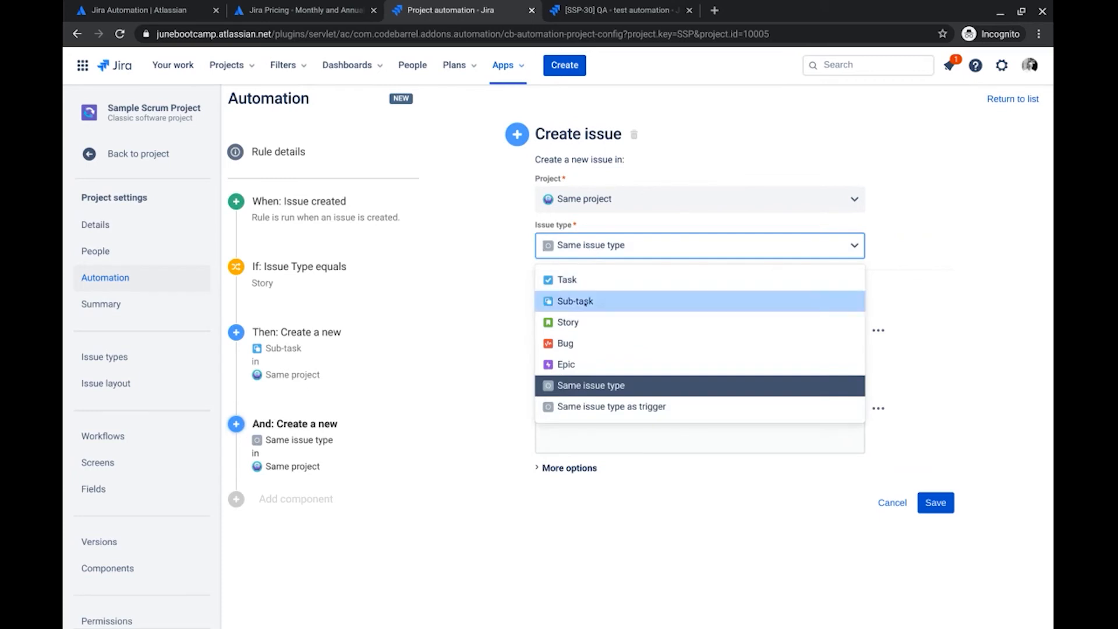
{"action": "left_click", "coordinate": [585, 301]}
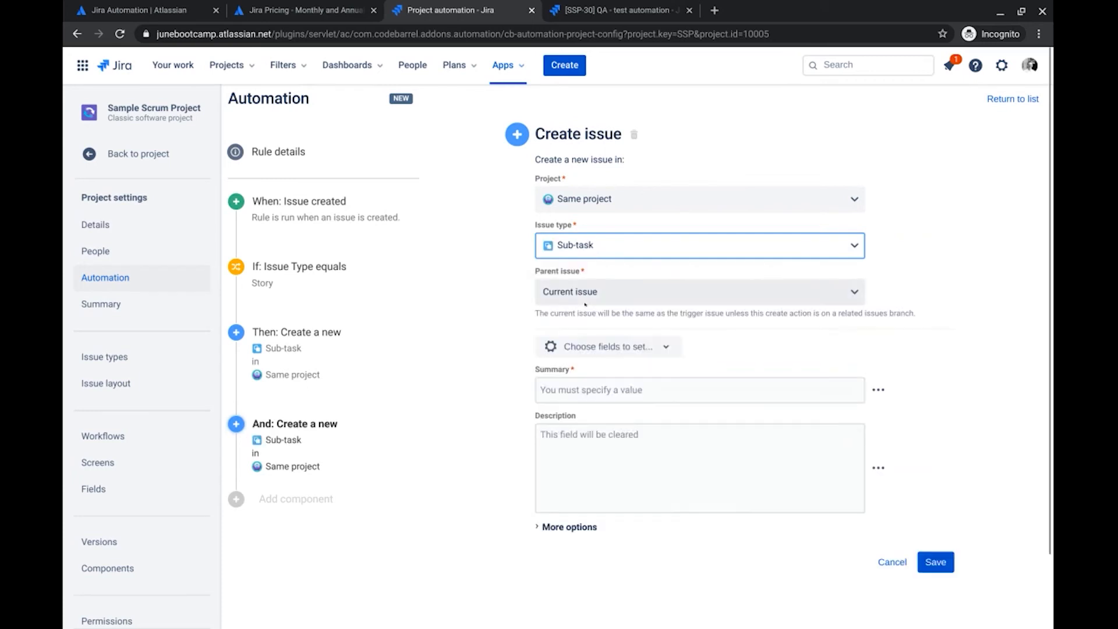
{"action": "left_click", "coordinate": [580, 390]}
{"action": "type", "text": "QA - {{issue"}
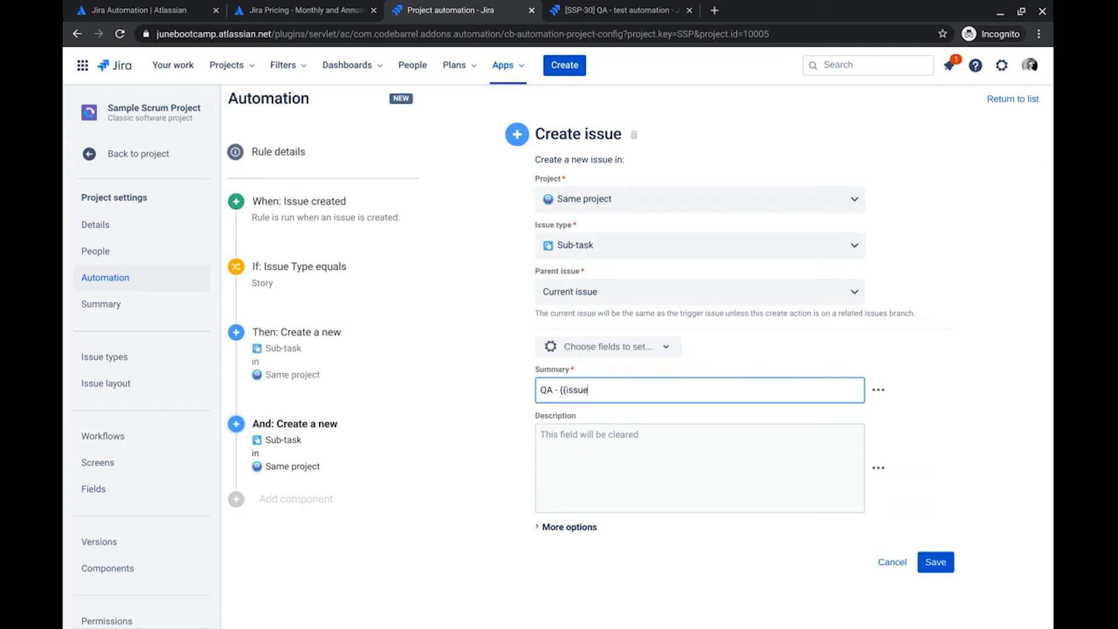
{"action": "type", "text": ".summary}}"}
{"action": "scroll", "coordinate": [995, 414], "scroll_direction": "down", "scroll_amount": 3}
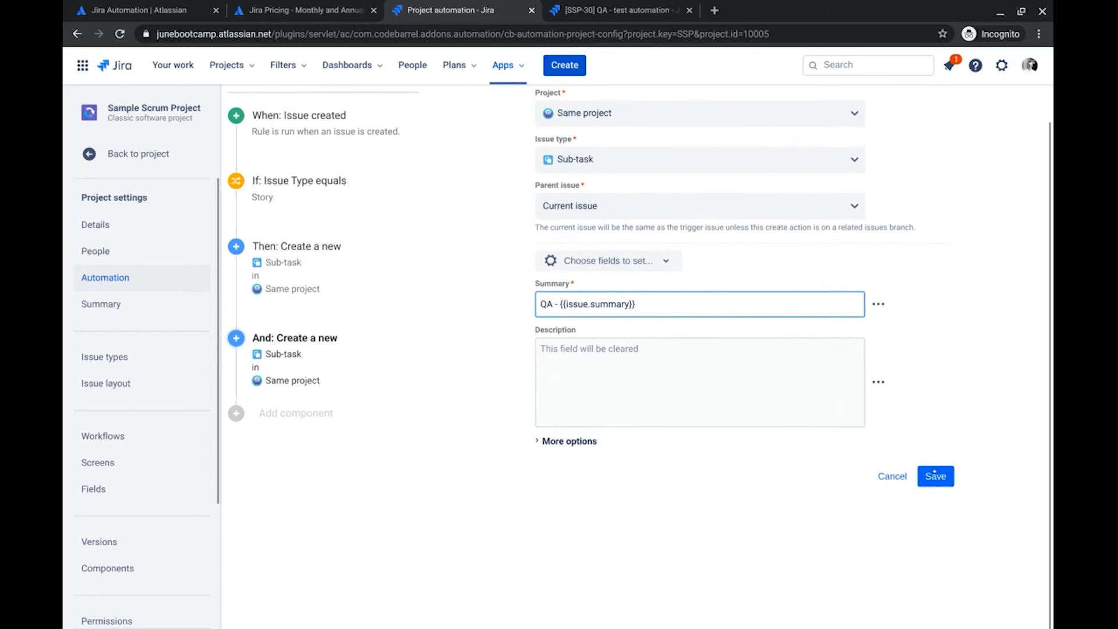
{"action": "left_click", "coordinate": [934, 473]}
Step: Turn on the rule under the name "create QA and DEV subtasks on a story create" and return to the rule list
{"action": "left_click", "coordinate": [856, 230]}
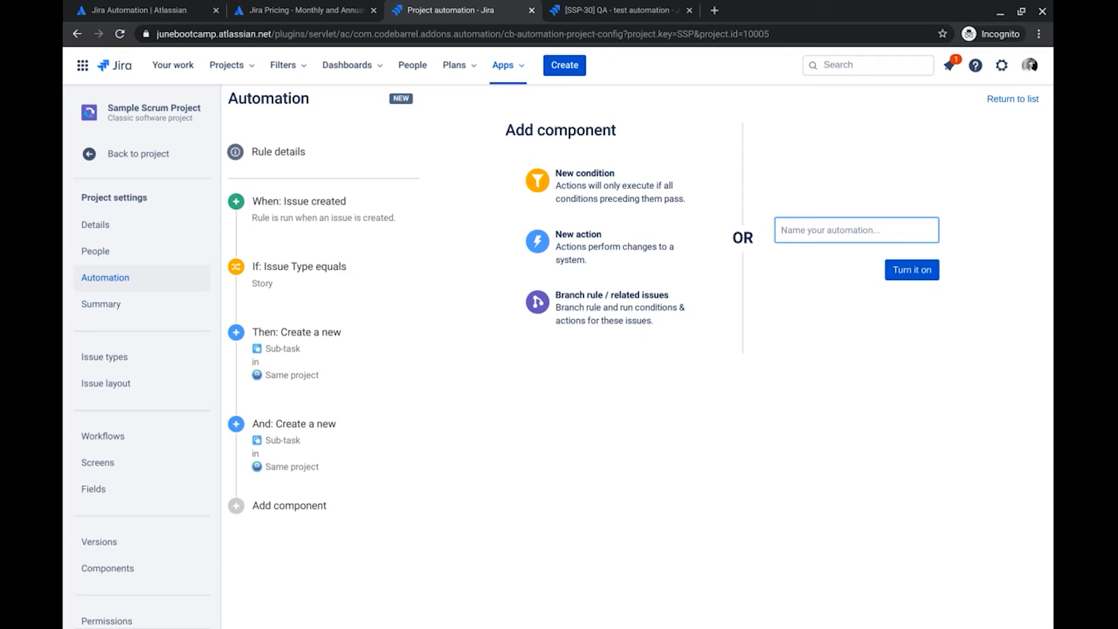
{"action": "type", "text": "create"}
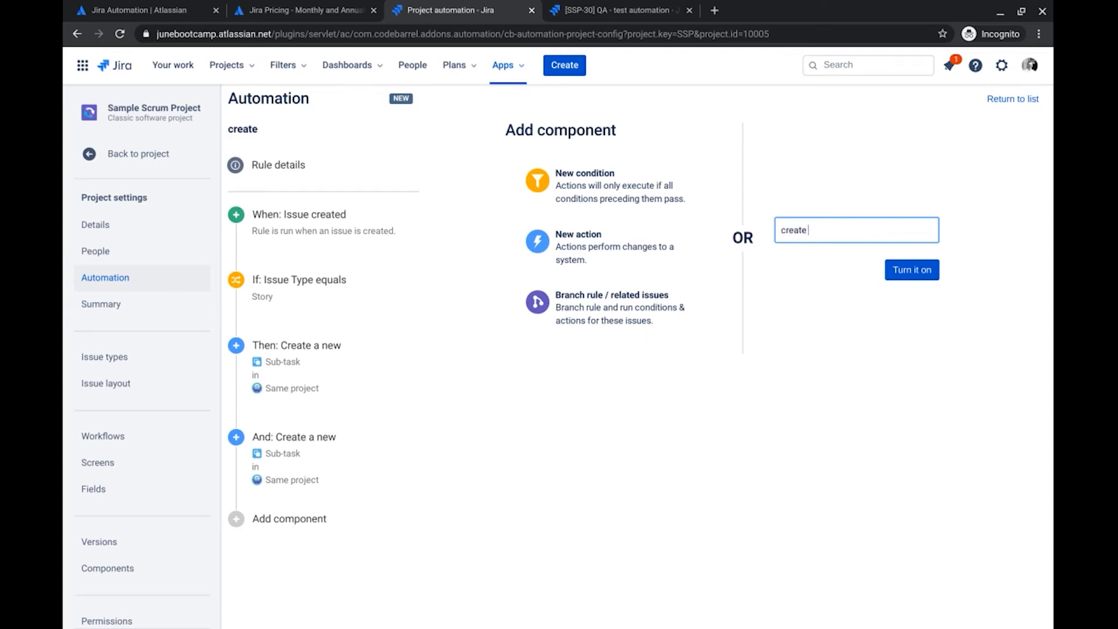
{"action": "type", "text": " QA and DEV sub"}
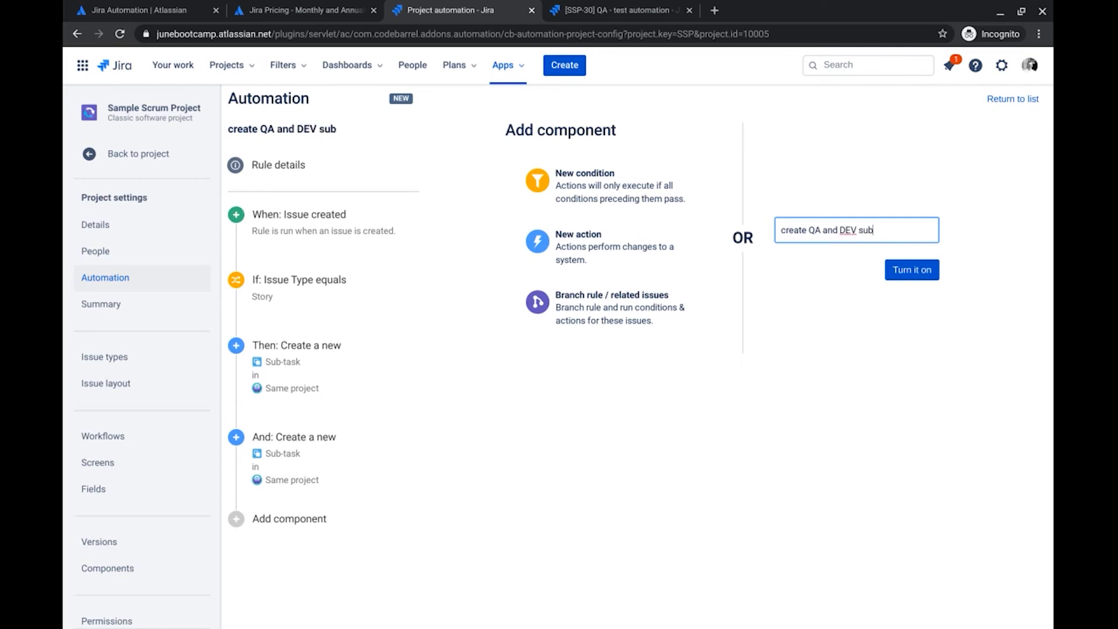
{"action": "type", "text": "tasks on a story create"}
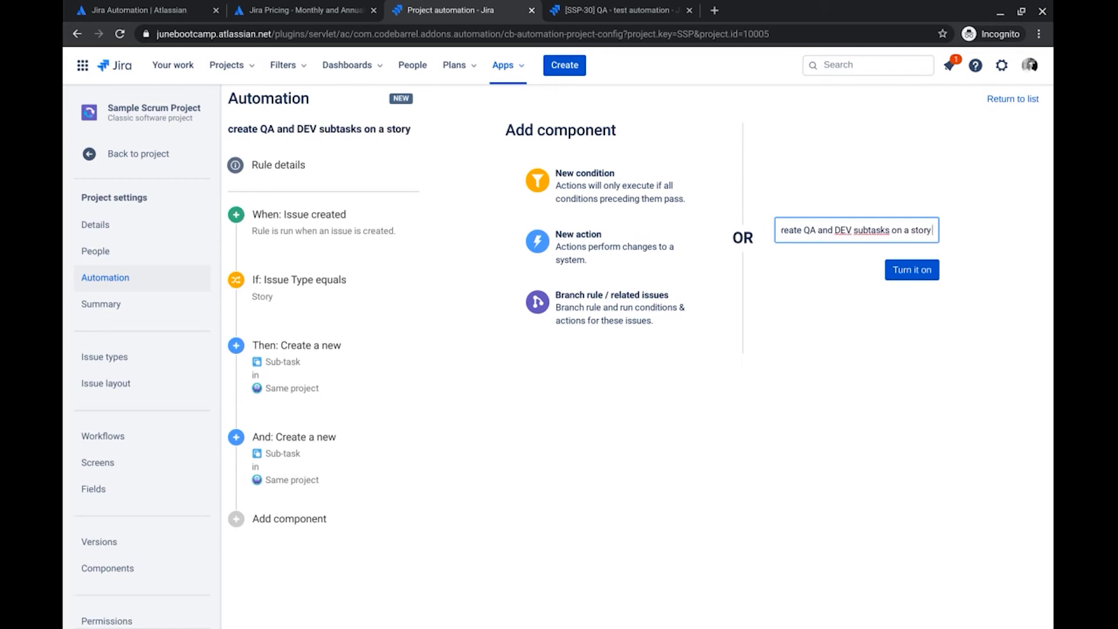
{"action": "left_click", "coordinate": [906, 269]}
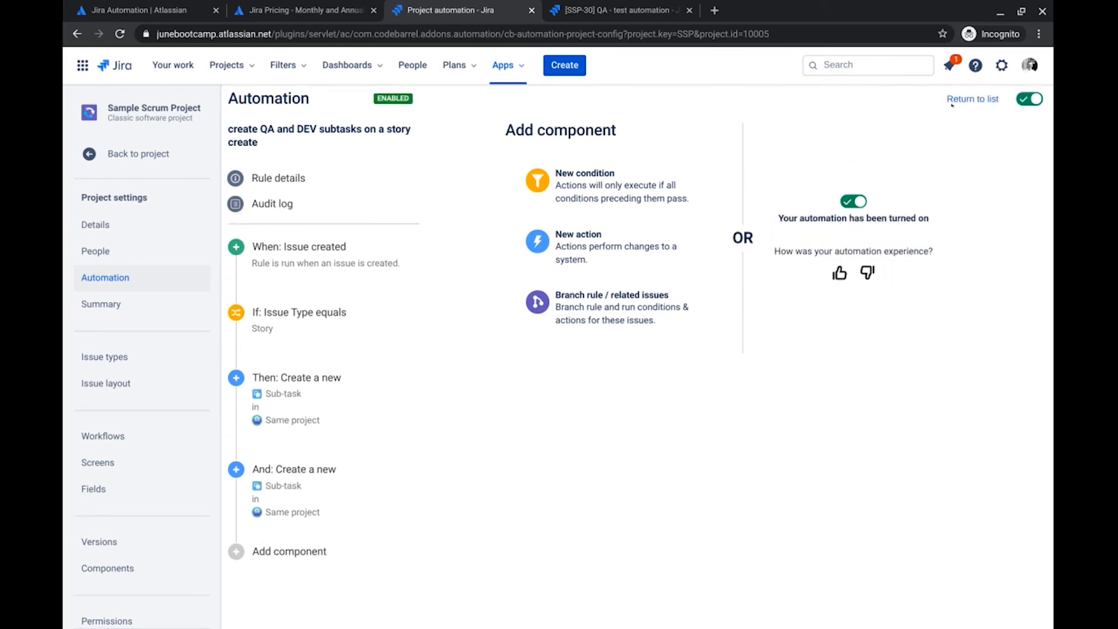
{"action": "left_click", "coordinate": [951, 99]}
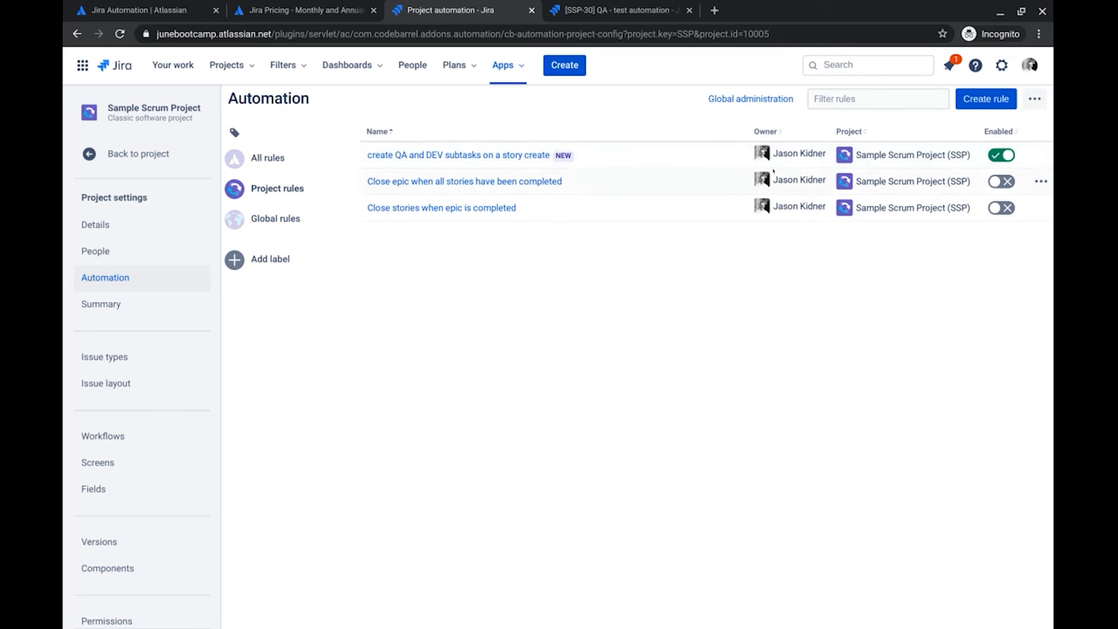
Step: Create a story in Sample Scrum Project with the summary "jira automation 1" and open it to check its subtasks
{"action": "left_click", "coordinate": [600, 11]}
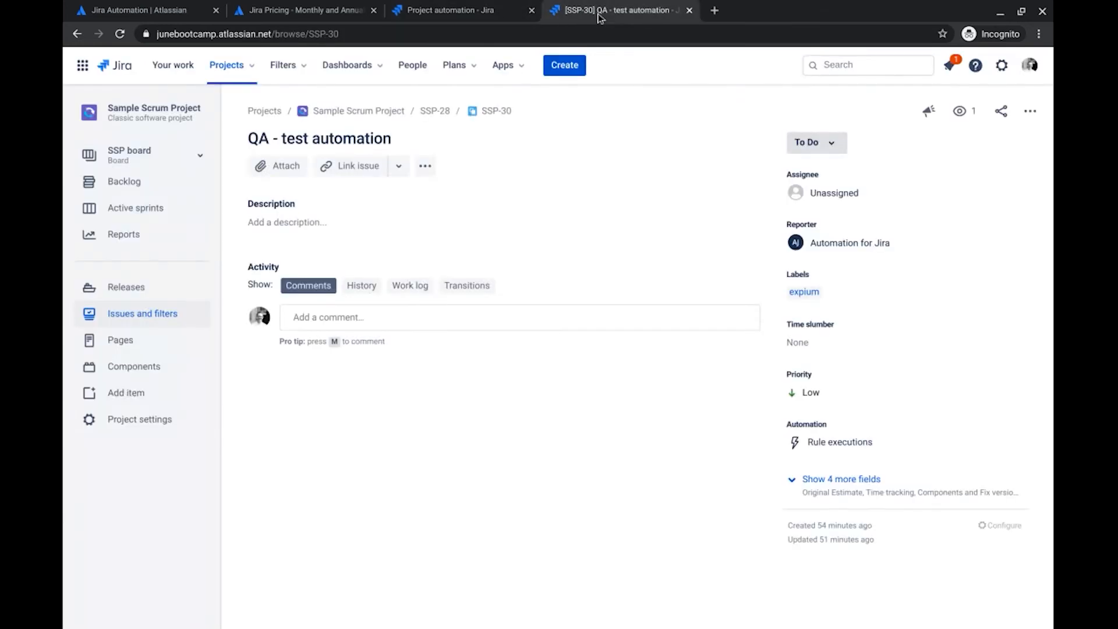
{"action": "left_click", "coordinate": [567, 65]}
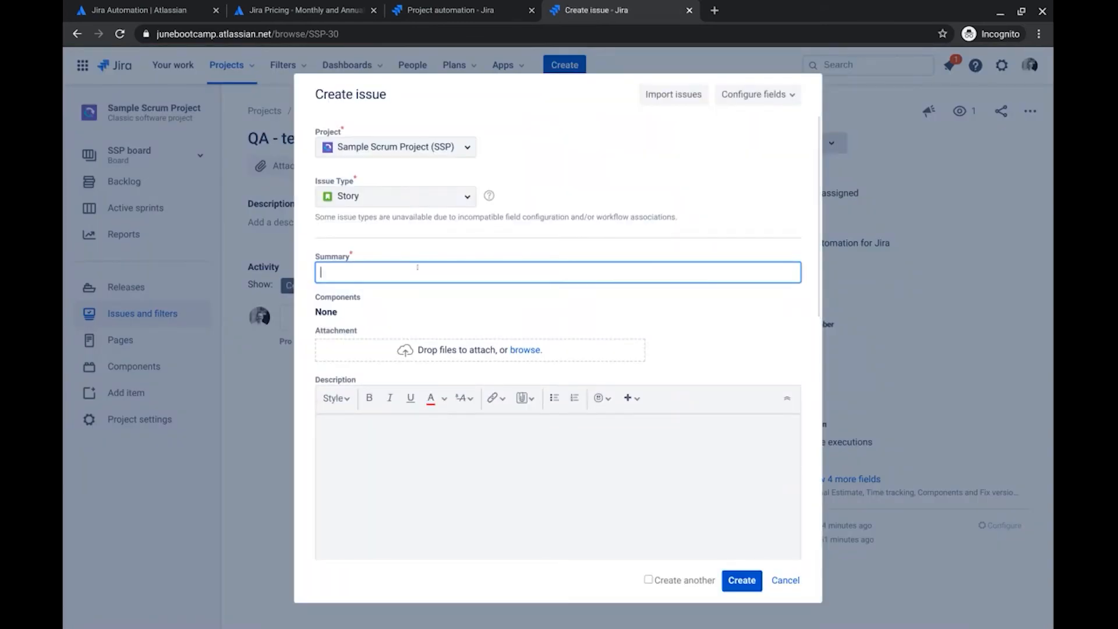
{"action": "type", "text": "jira automation 1"}
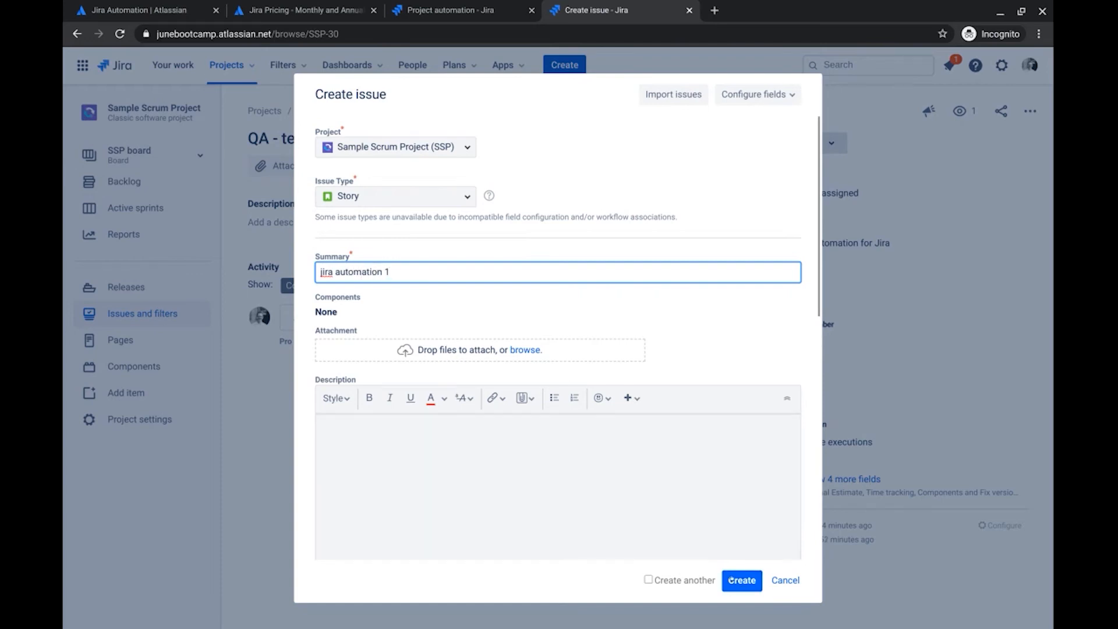
{"action": "left_click", "coordinate": [735, 580]}
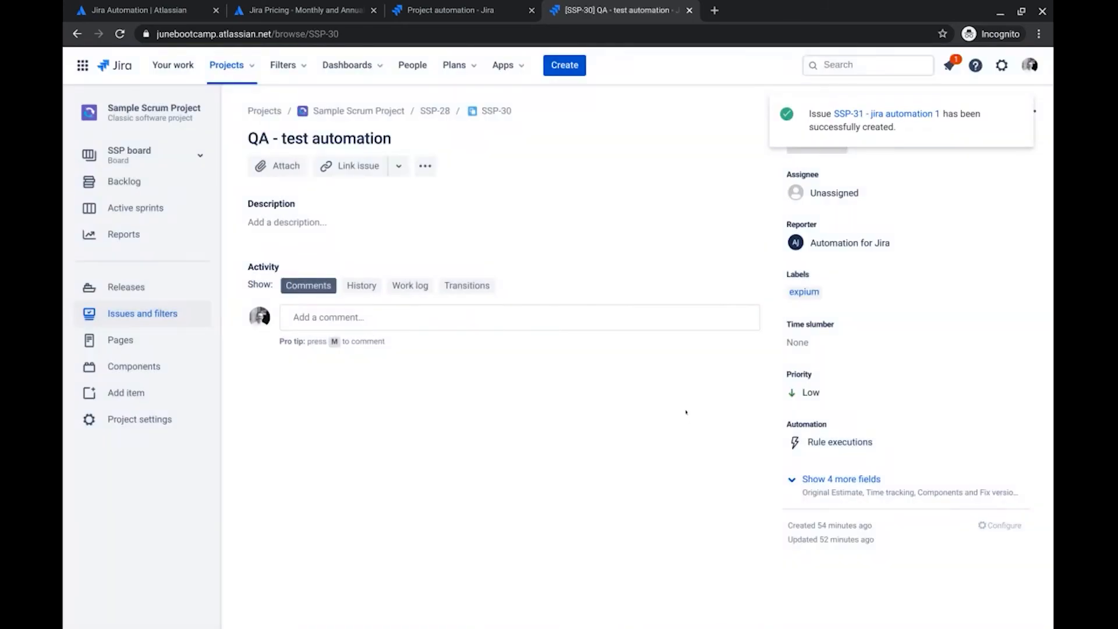
{"action": "left_click", "coordinate": [868, 111]}
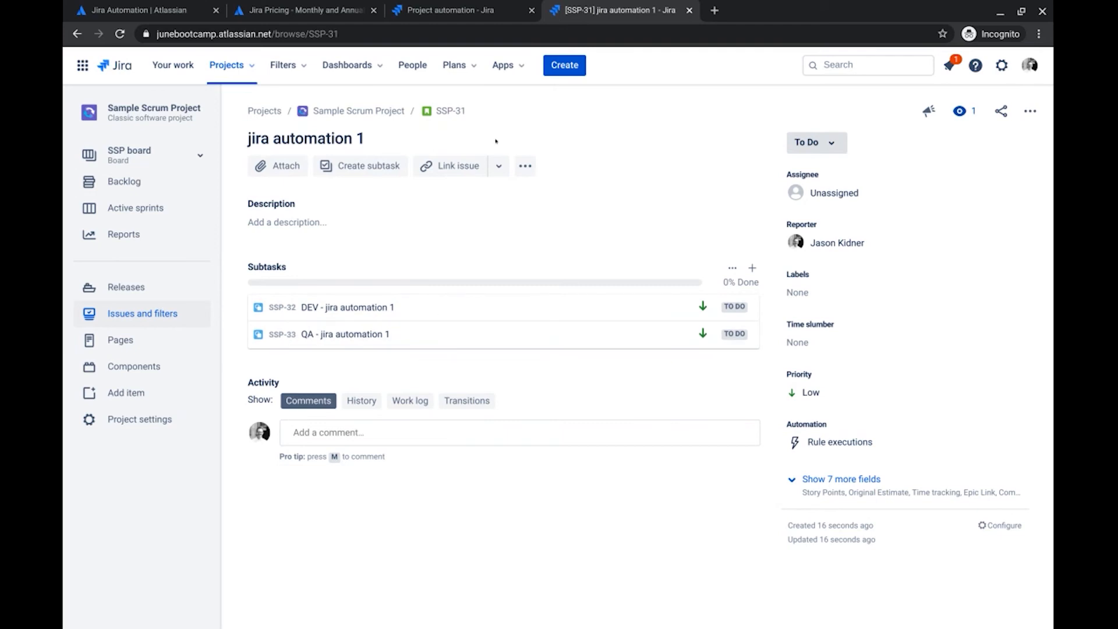
Step: Create a new project automation rule with a saved Field value changed trigger monitoring the Labels field
{"action": "left_click", "coordinate": [454, 8]}
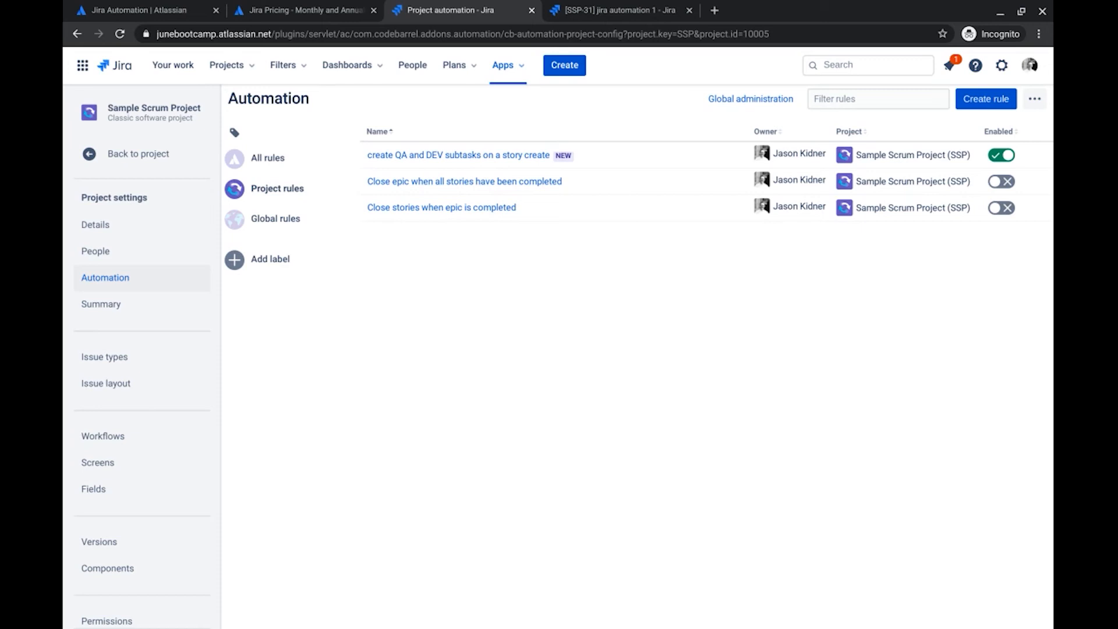
{"action": "left_click", "coordinate": [967, 98]}
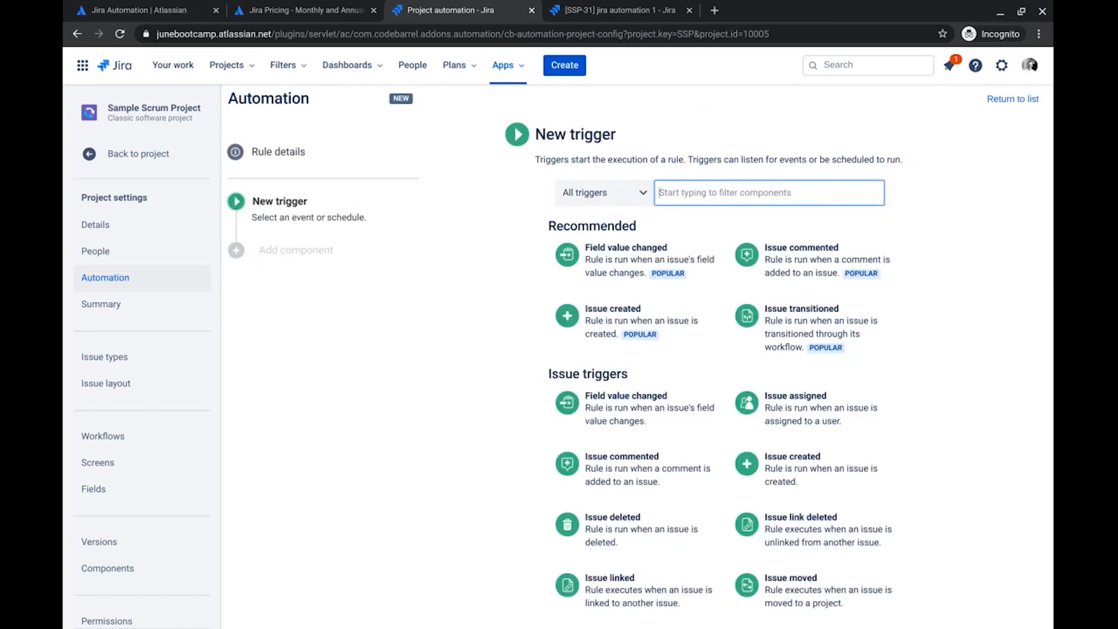
{"action": "left_click", "coordinate": [610, 262]}
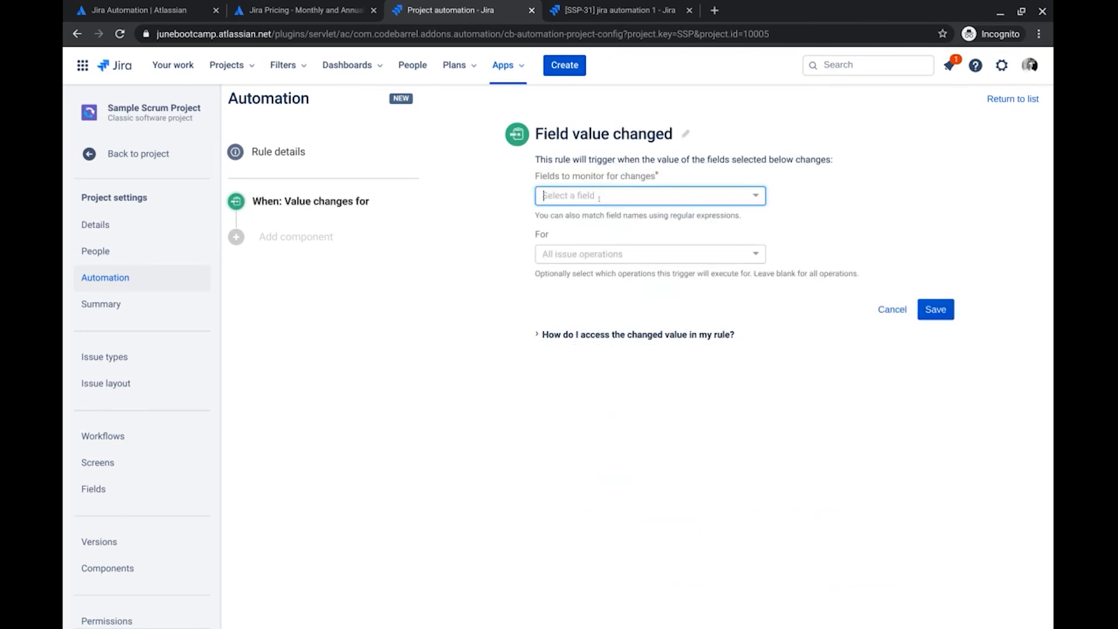
{"action": "type", "text": "label"}
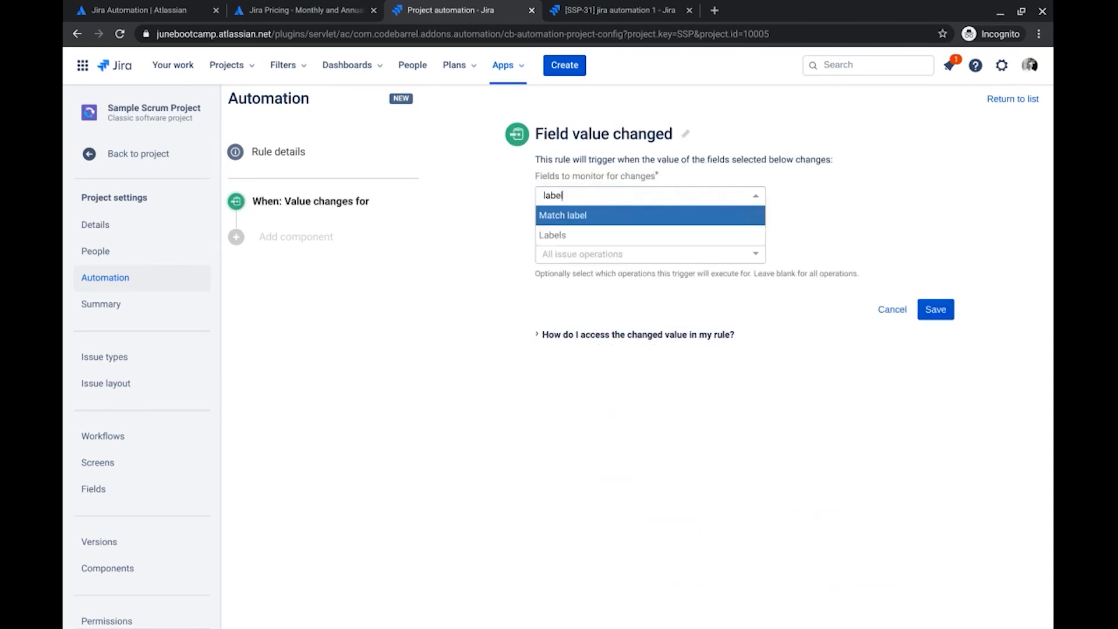
{"action": "left_click", "coordinate": [609, 234]}
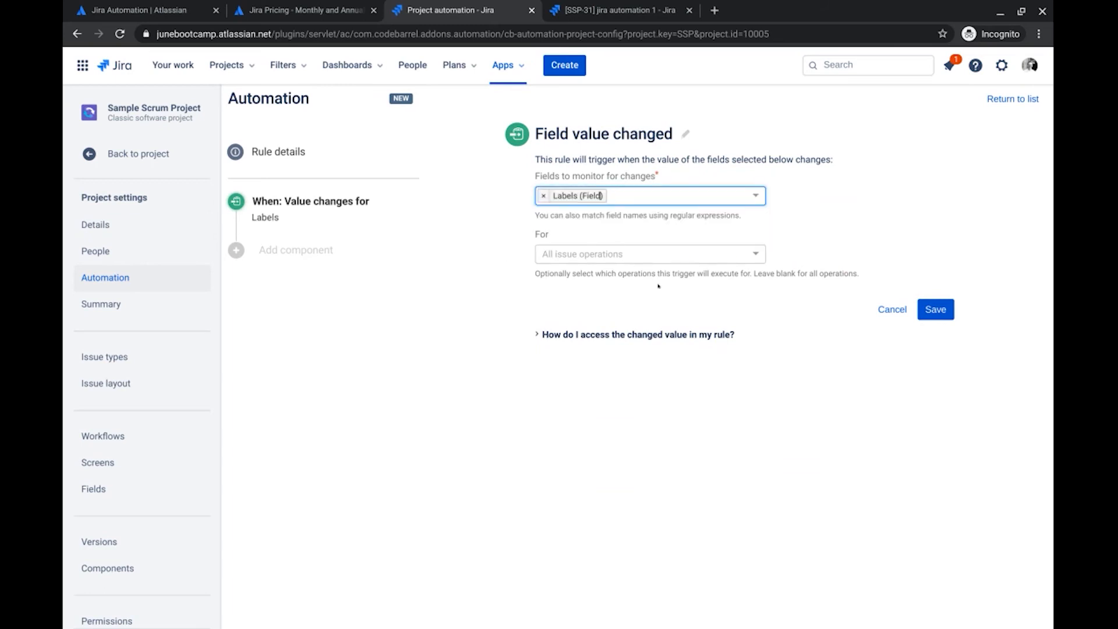
{"action": "left_click", "coordinate": [935, 309]}
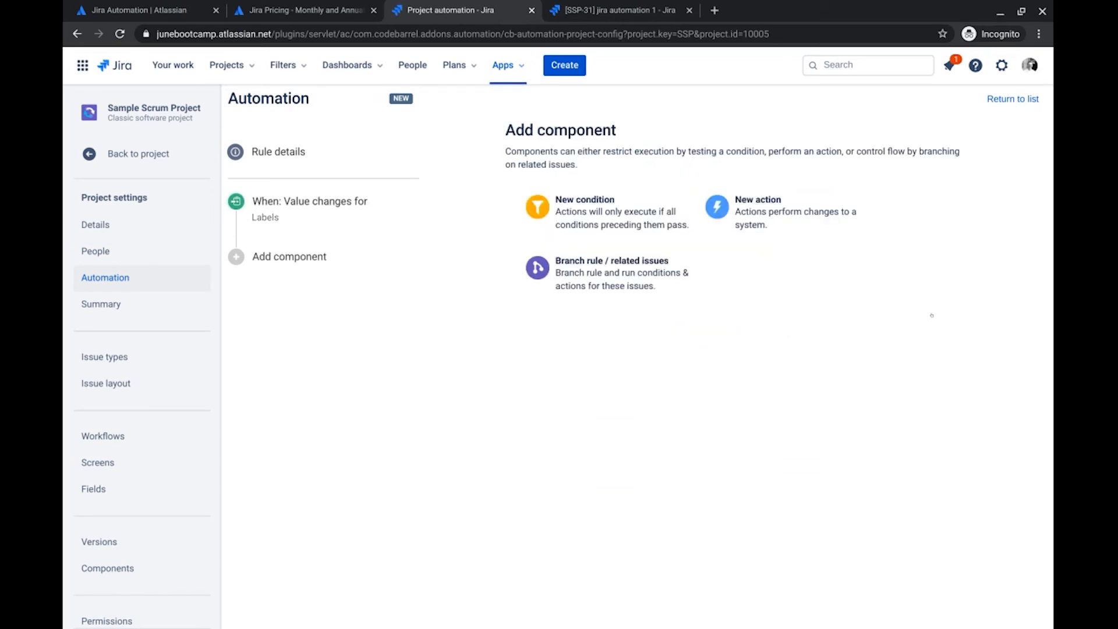
Step: Add and save an issue fields condition on the label rule requiring Issue Type equals Story
{"action": "left_click", "coordinate": [664, 209]}
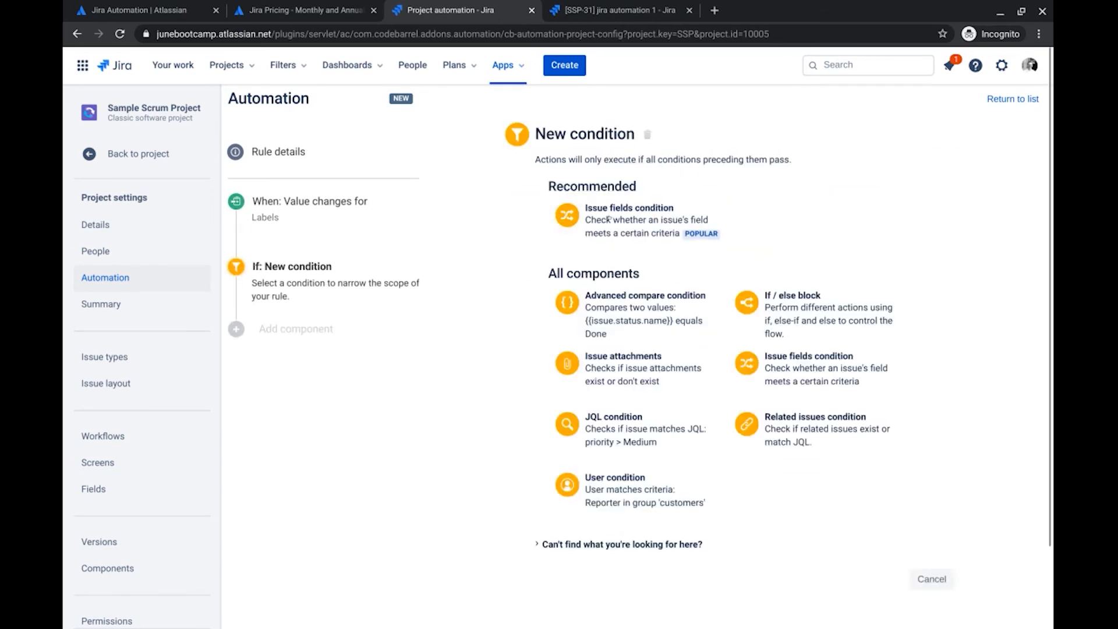
{"action": "left_click", "coordinate": [602, 212]}
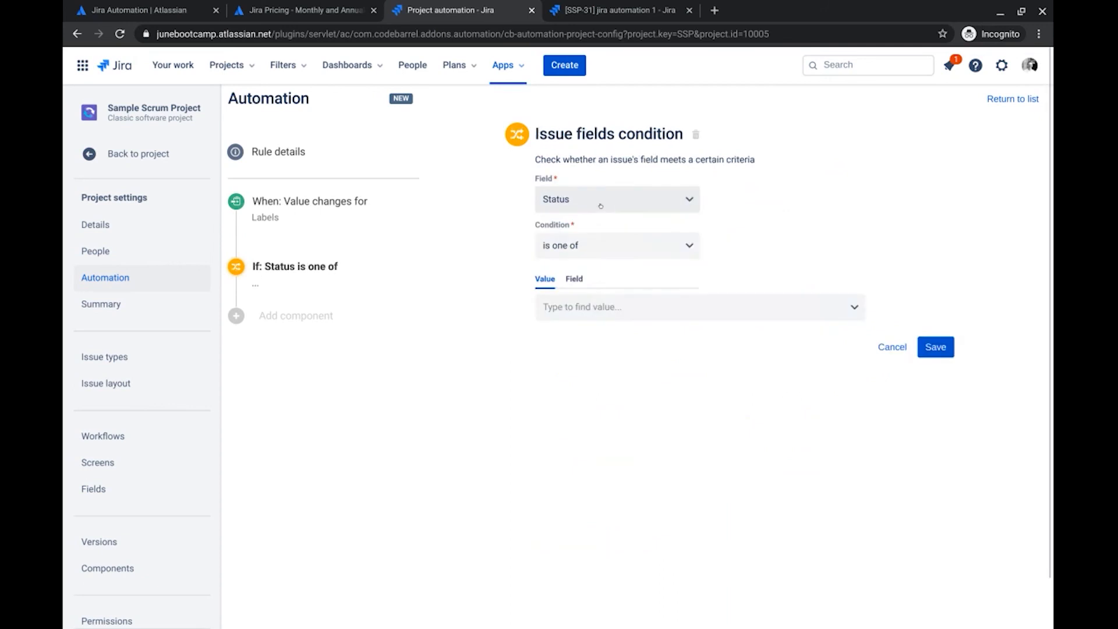
{"action": "left_click", "coordinate": [600, 205]}
{"action": "left_click", "coordinate": [581, 270]}
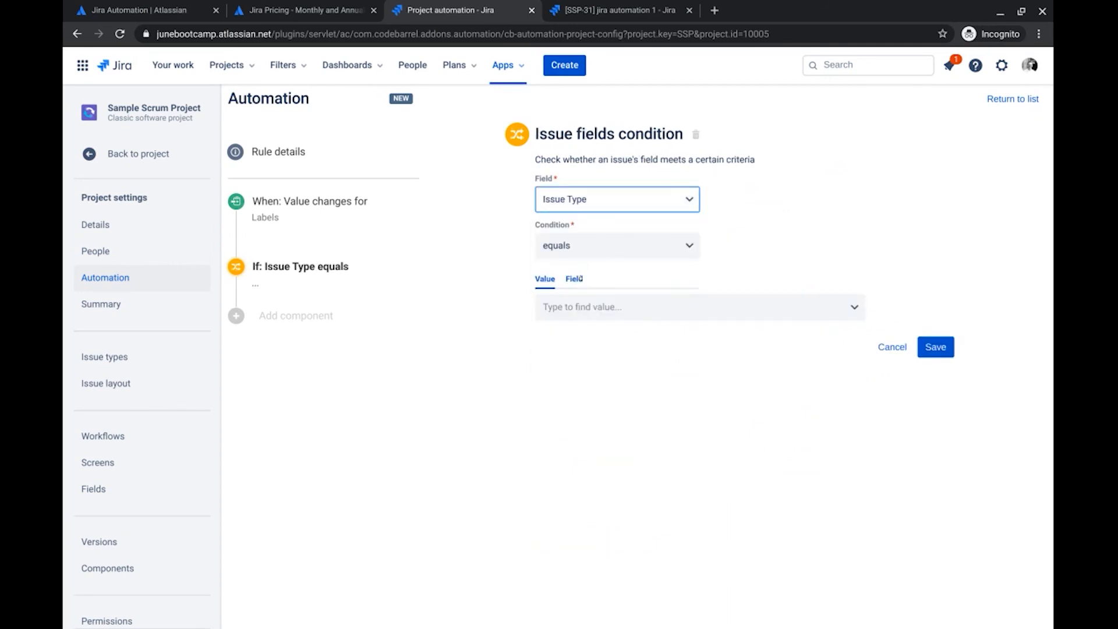
{"action": "left_click", "coordinate": [582, 306]}
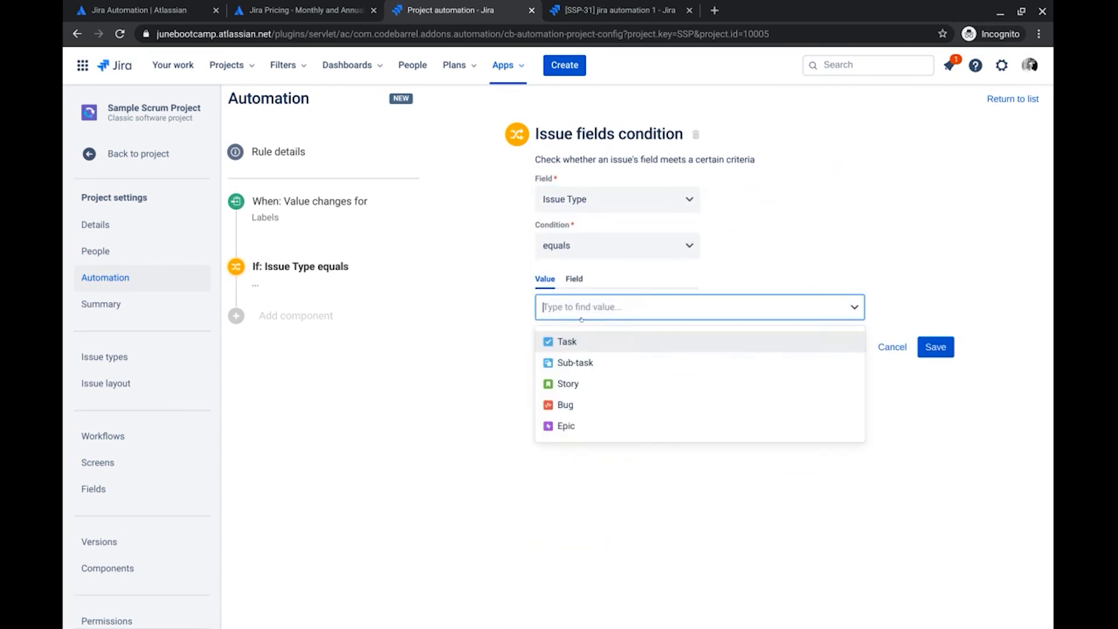
{"action": "left_click", "coordinate": [575, 384]}
{"action": "left_click", "coordinate": [929, 349]}
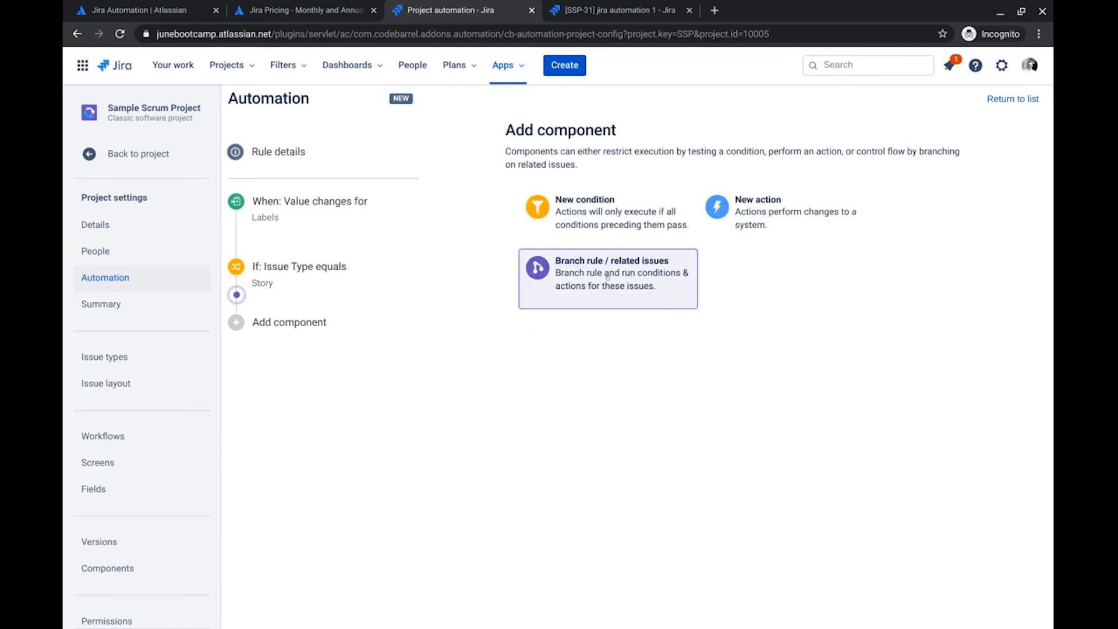
Step: Add and save a related issues branch that runs on the story's Sub-tasks
{"action": "left_click", "coordinate": [581, 292]}
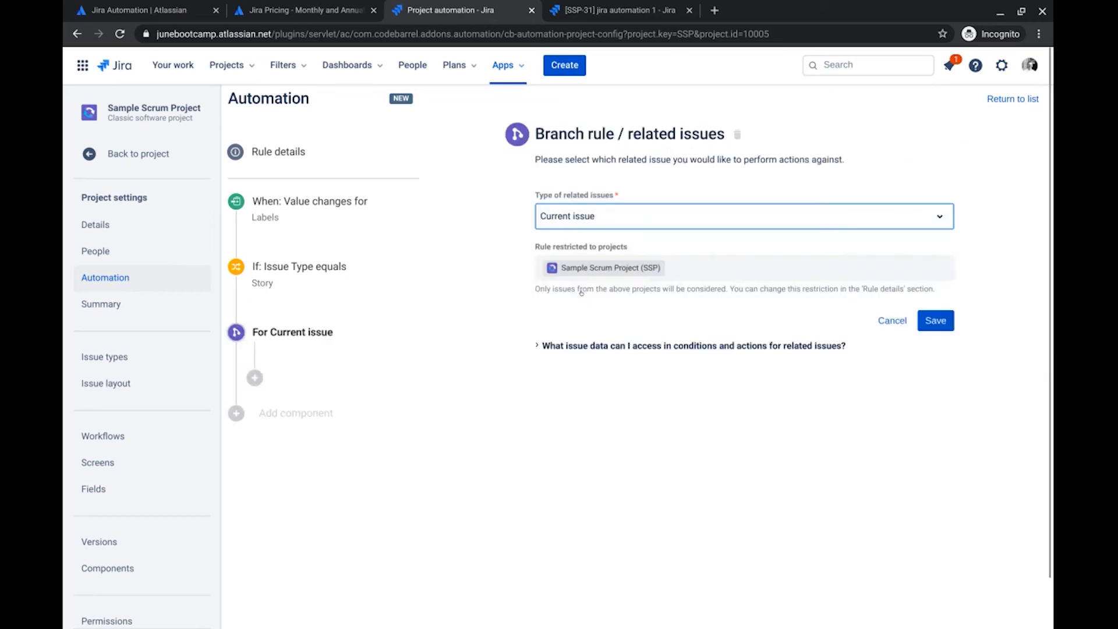
{"action": "left_click", "coordinate": [575, 216]}
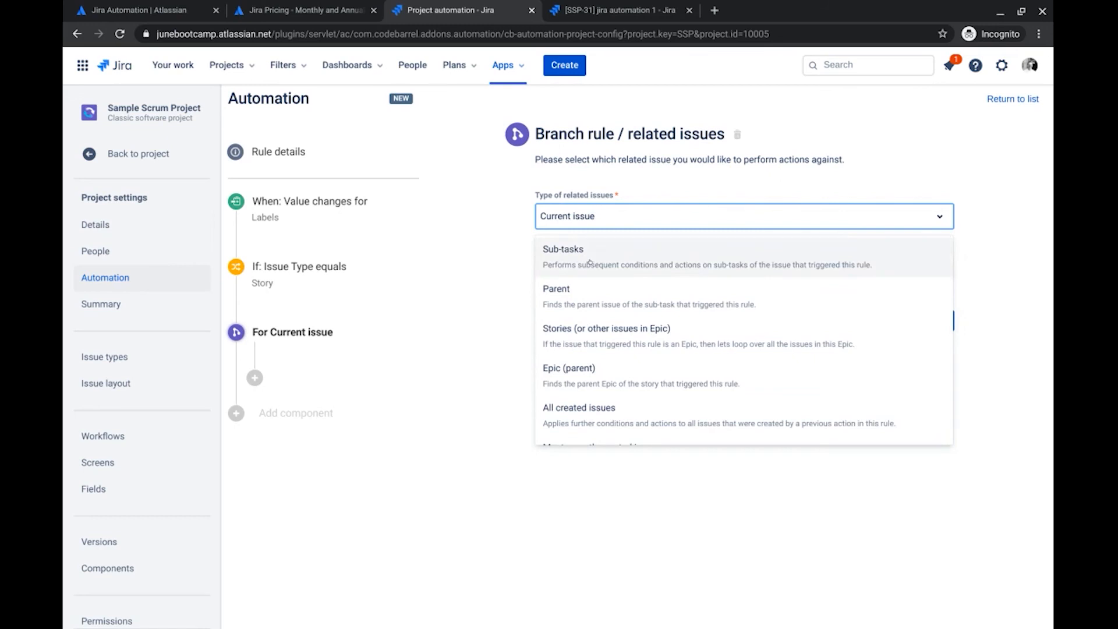
{"action": "left_click", "coordinate": [589, 263]}
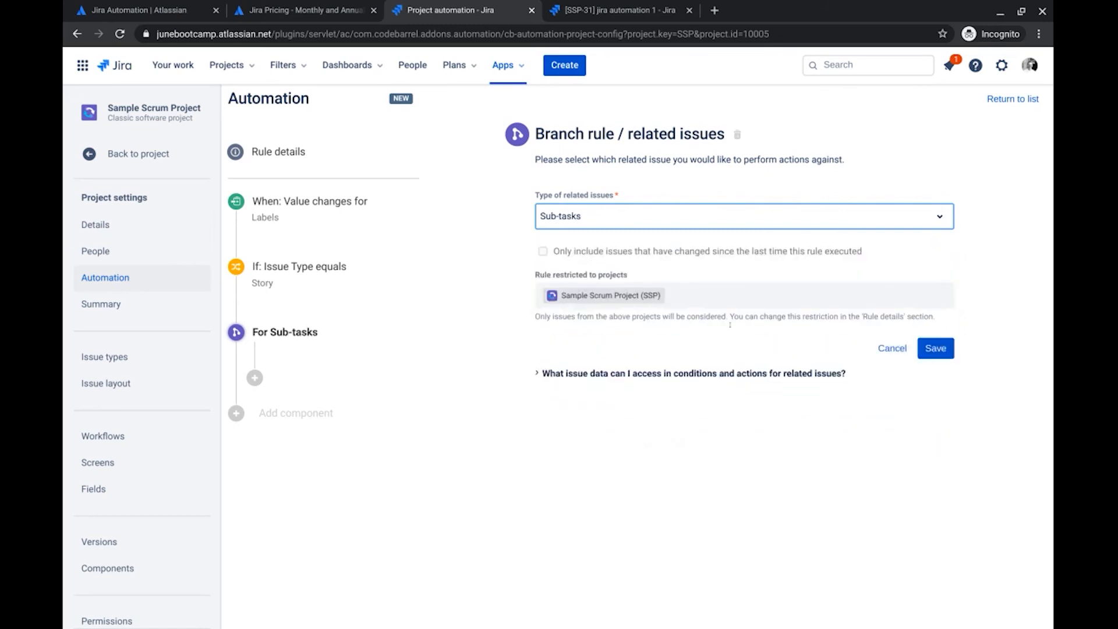
{"action": "left_click", "coordinate": [936, 348]}
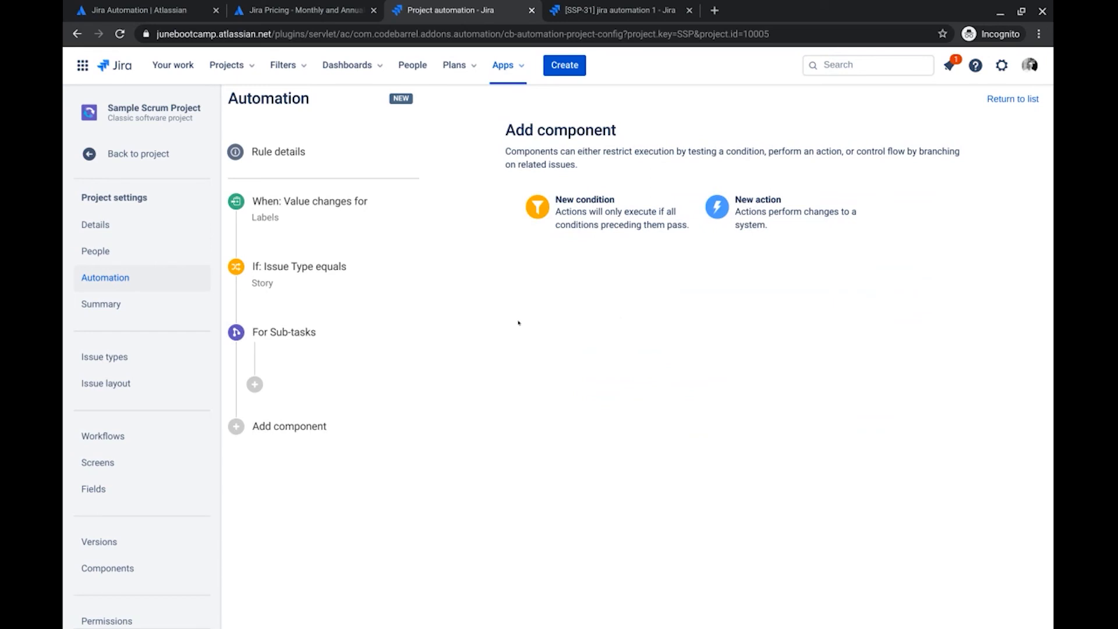
Step: Add an Edit issue action with the Labels field to the Sub-tasks branch and save it
{"action": "left_click", "coordinate": [750, 228]}
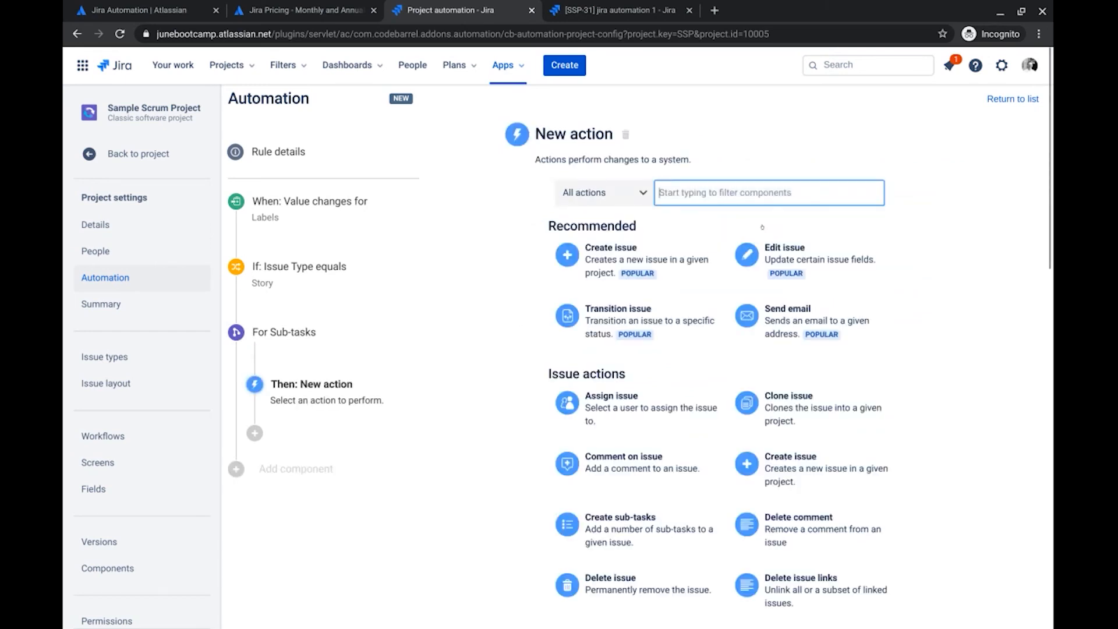
{"action": "left_click", "coordinate": [778, 261]}
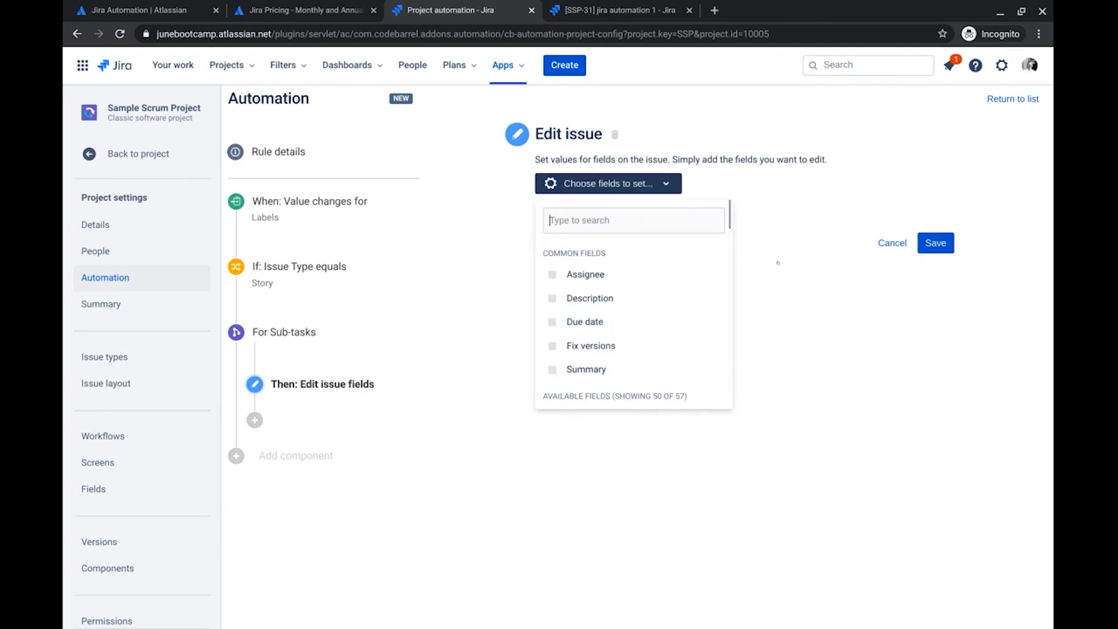
{"action": "type", "text": "label"}
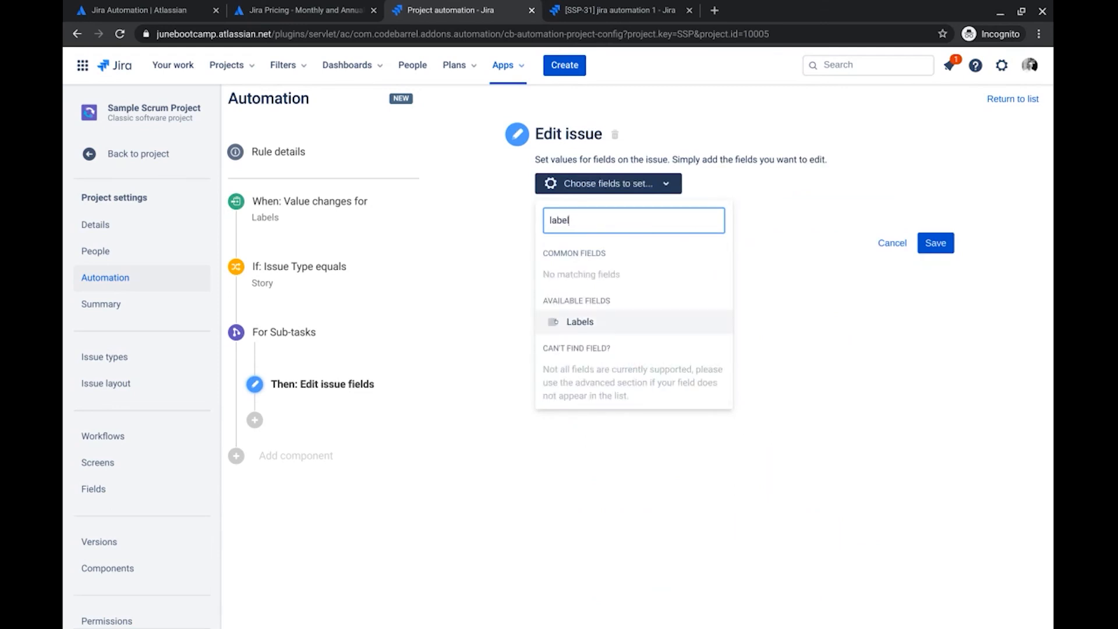
{"action": "left_click", "coordinate": [669, 321]}
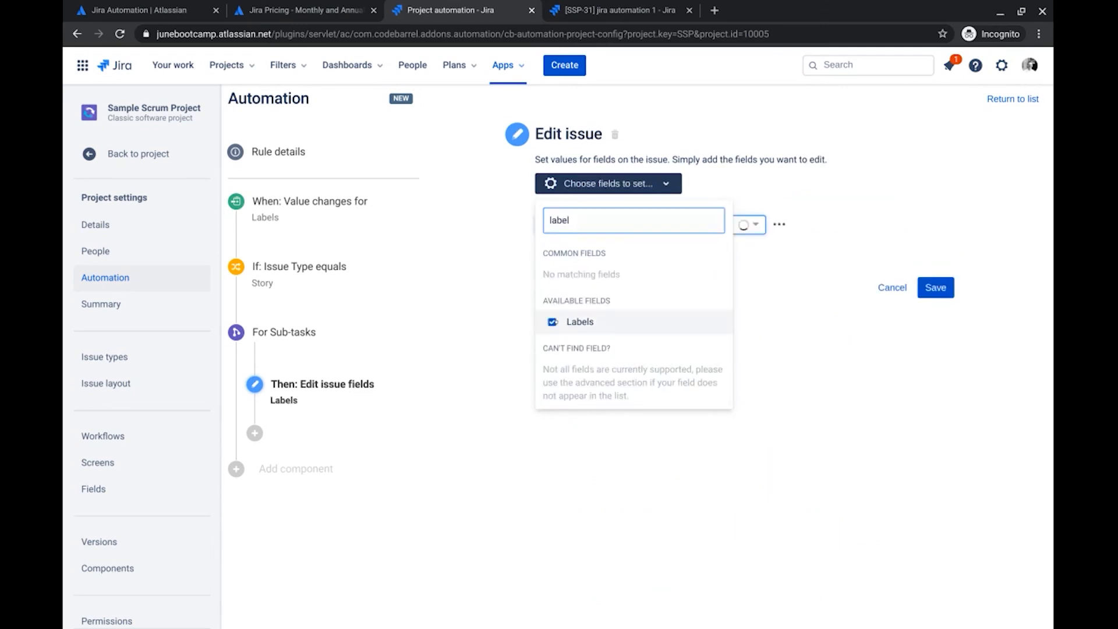
{"action": "left_click", "coordinate": [935, 288]}
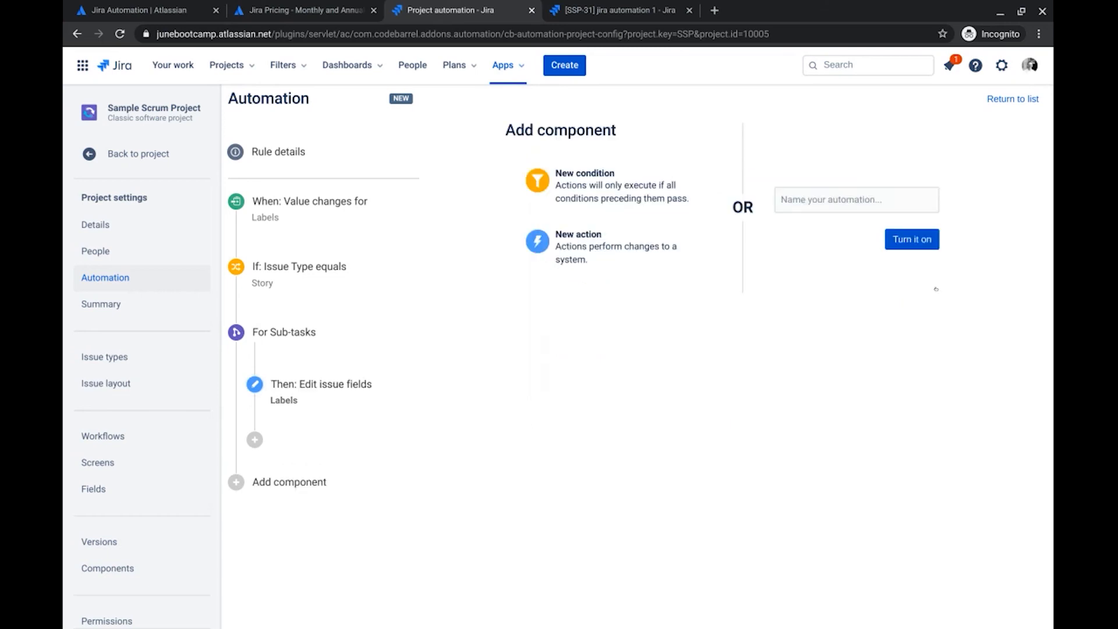
Step: Set Labels in the branch's Edit issue action to "Copy from parent" and save the action
{"action": "left_click", "coordinate": [302, 384]}
{"action": "left_click", "coordinate": [599, 224]}
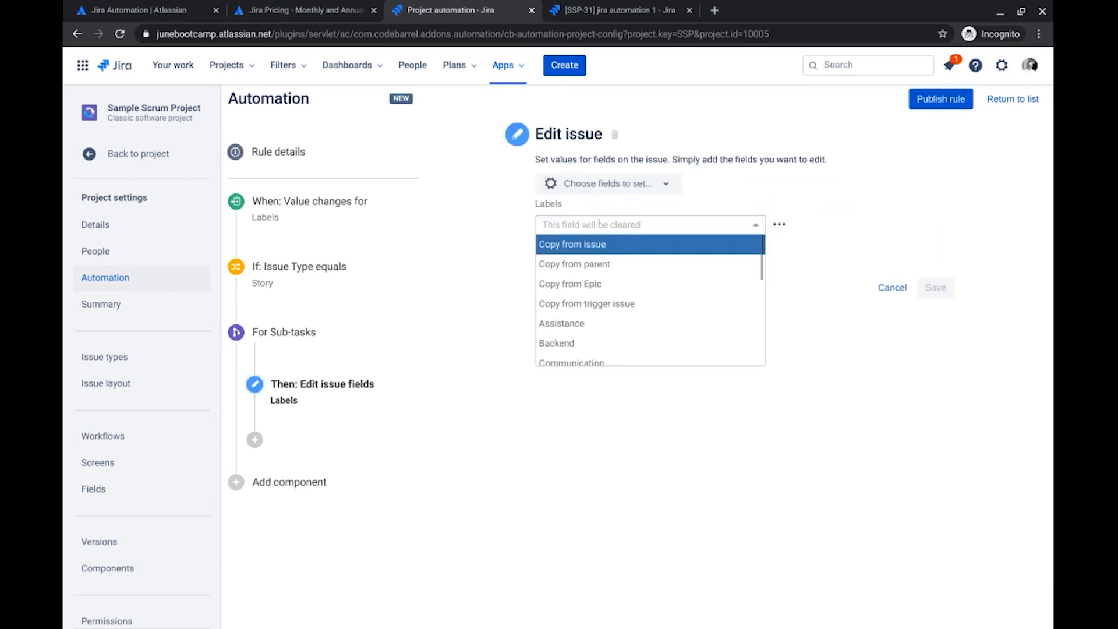
{"action": "left_click", "coordinate": [593, 265]}
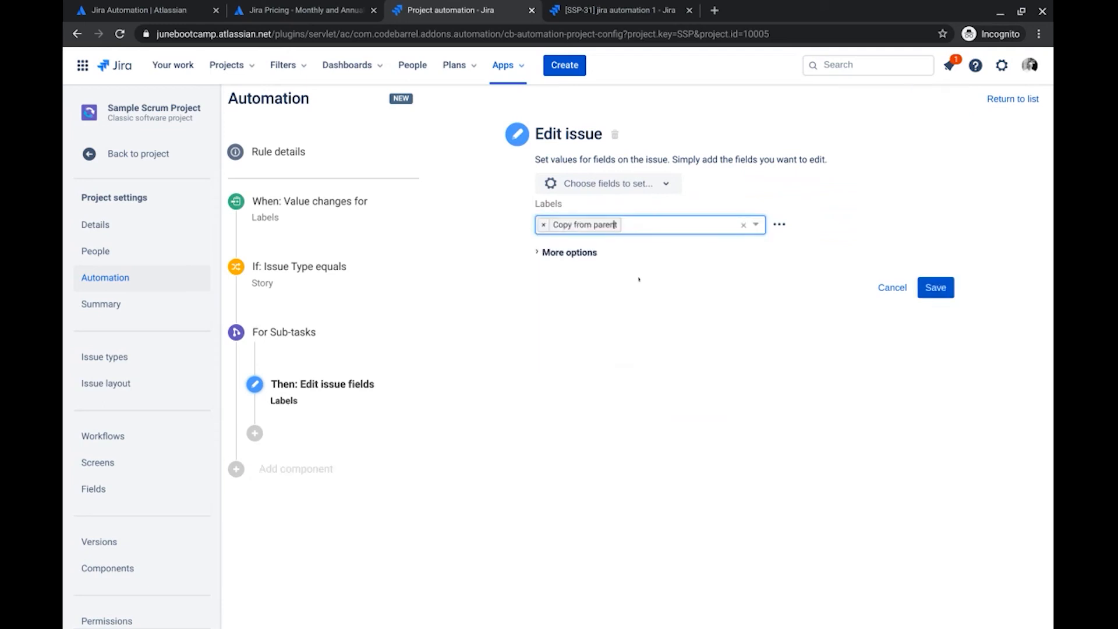
{"action": "left_click", "coordinate": [935, 287]}
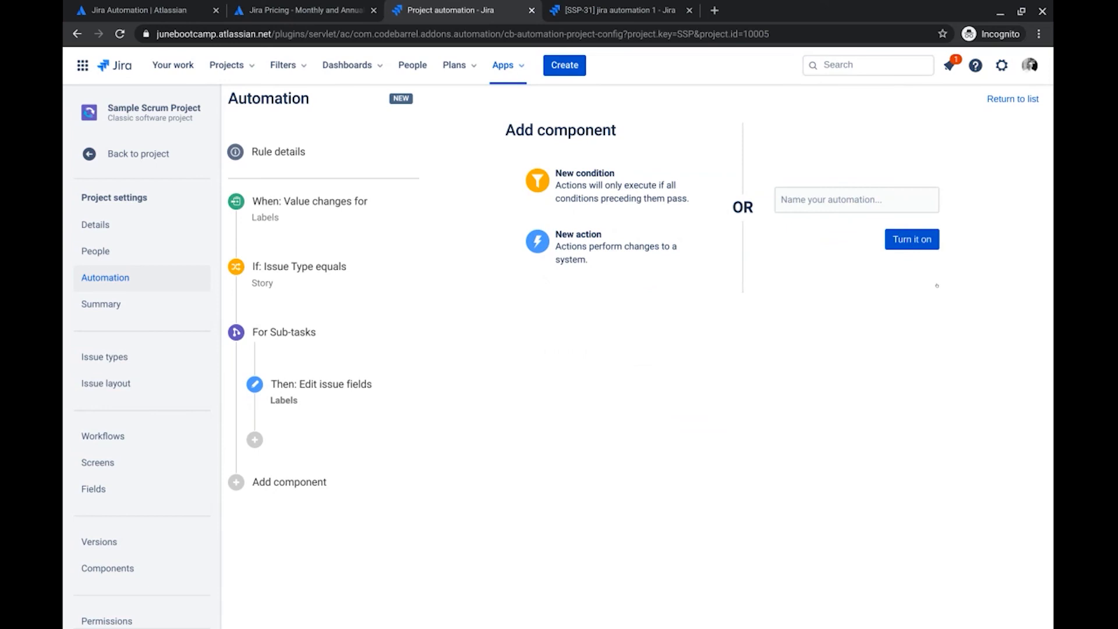
Step: Name the rule "sync label field with sub-tasks", turn it on and return to the project's rule list
{"action": "left_click", "coordinate": [861, 200]}
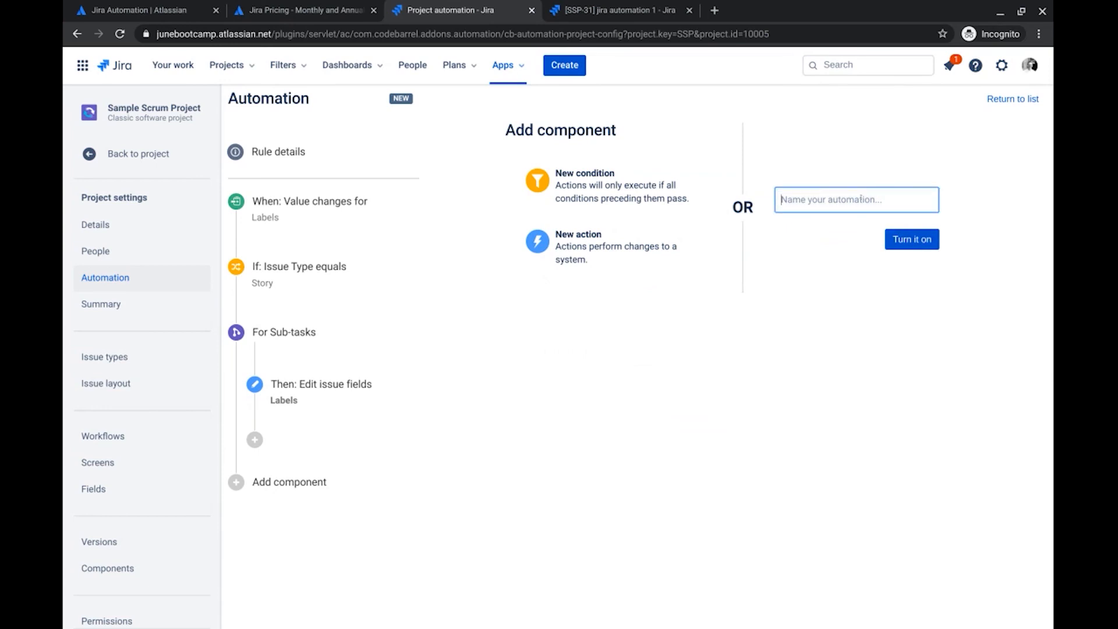
{"action": "type", "text": "sy"}
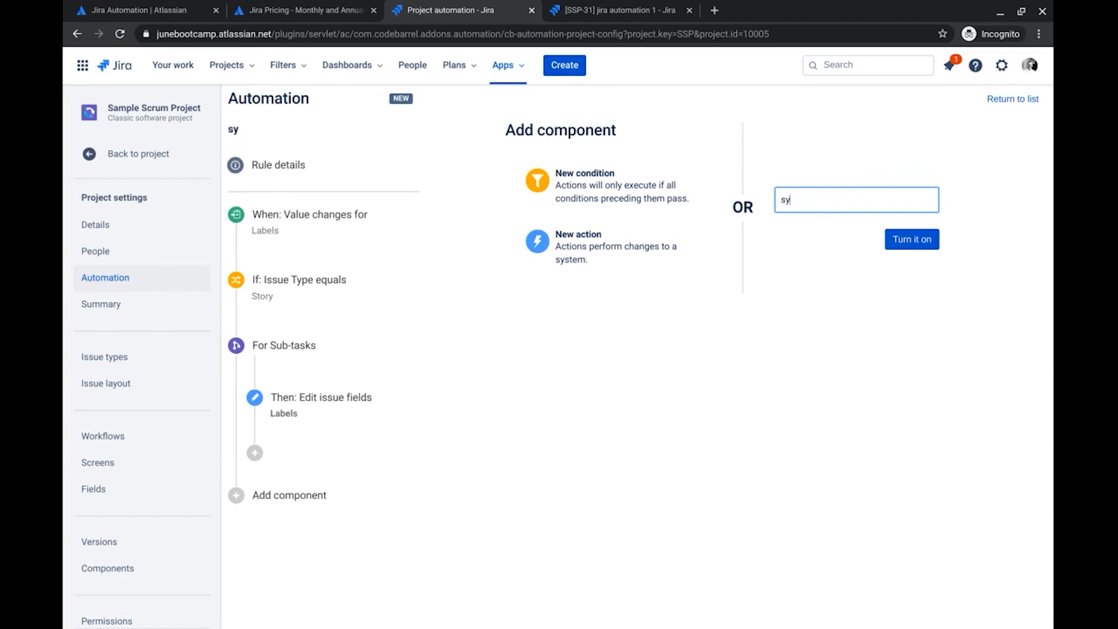
{"action": "type", "text": "nc label field with sub-tasks"}
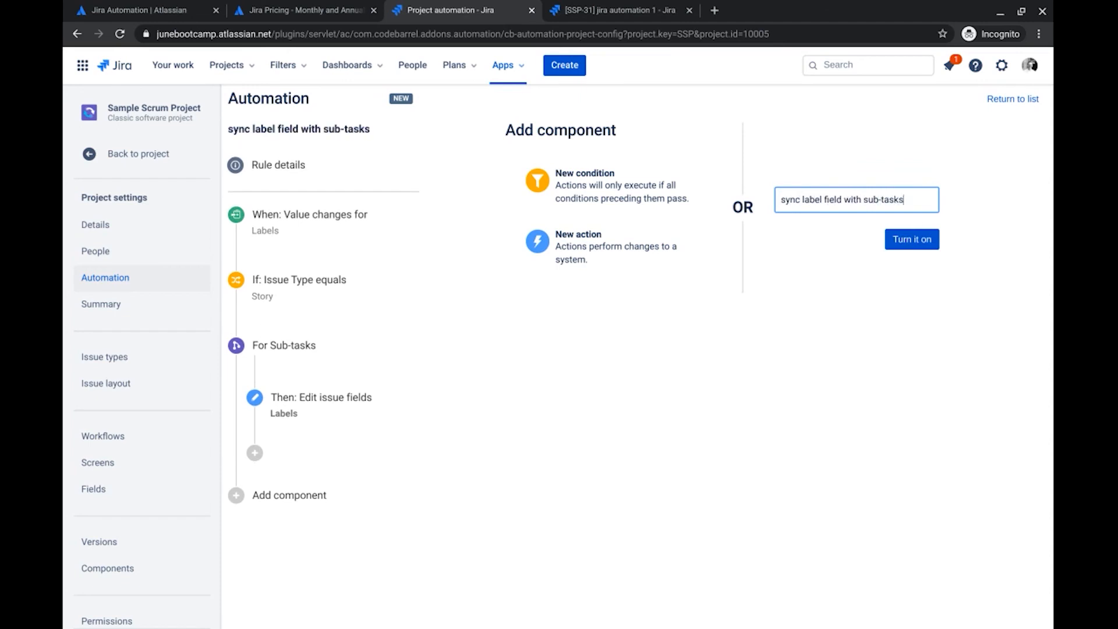
{"action": "left_click", "coordinate": [916, 239]}
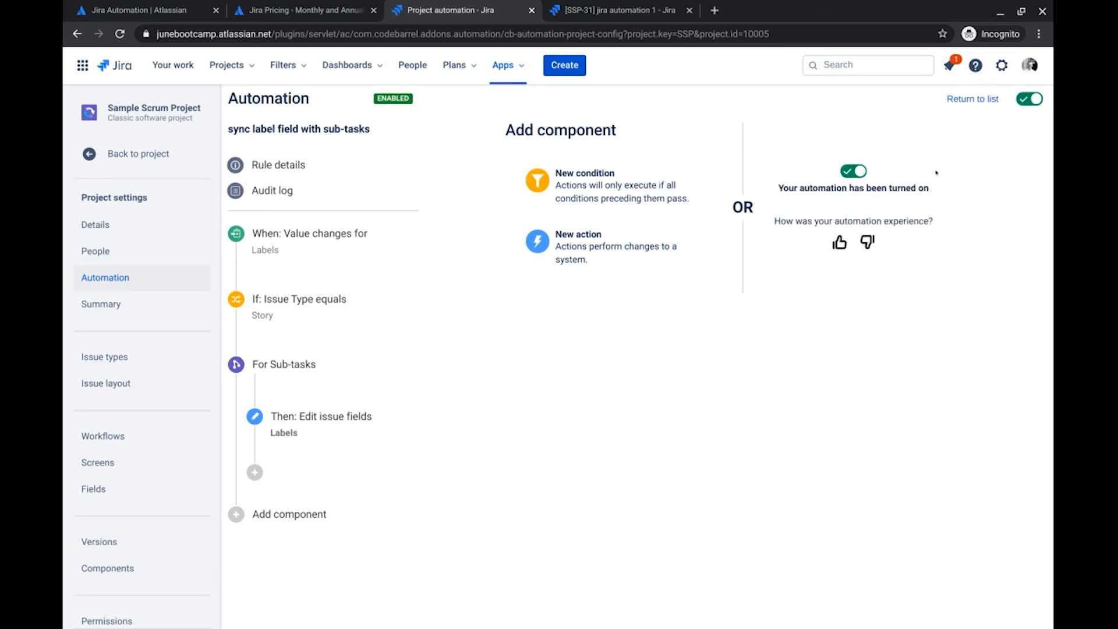
{"action": "left_click", "coordinate": [955, 101]}
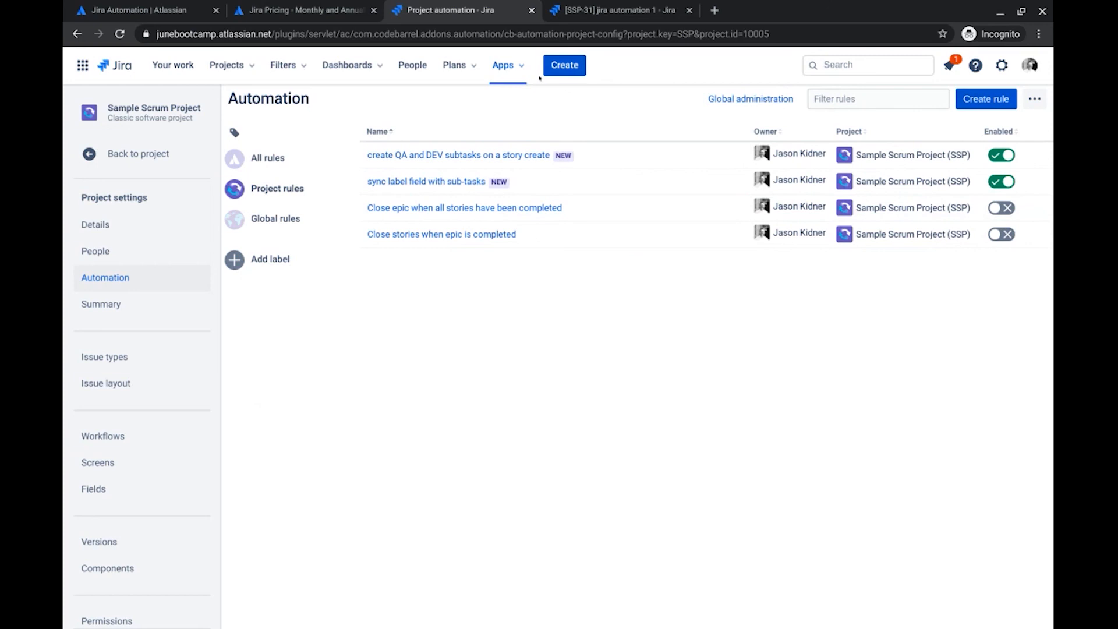
Step: Add the label "expium" to the story "jira automation 1" (SSP-31)
{"action": "left_click", "coordinate": [582, 12]}
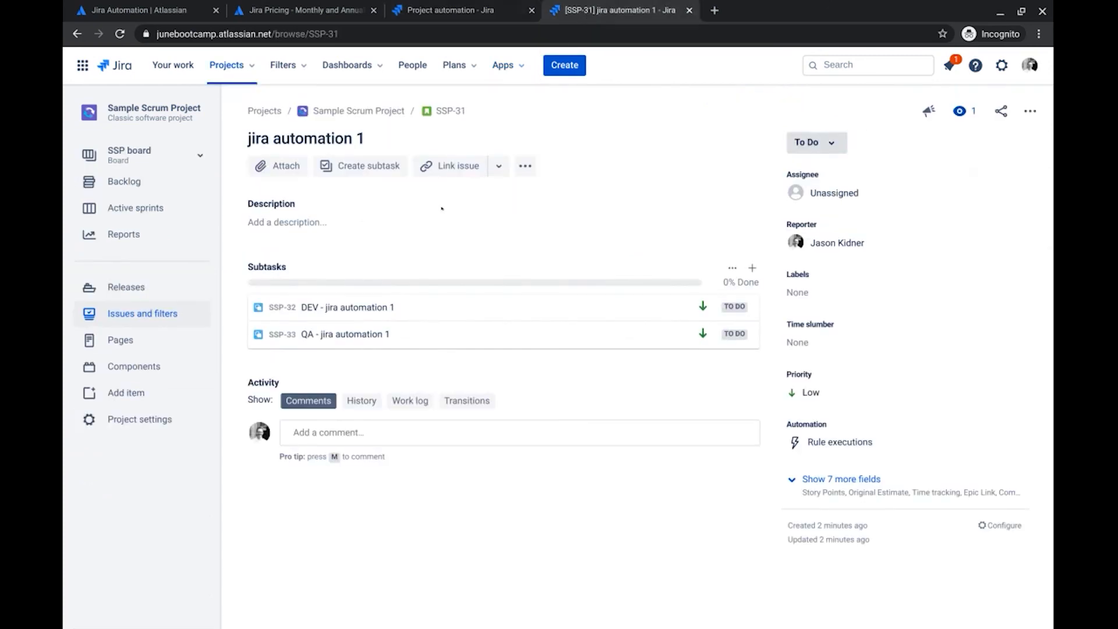
{"action": "left_click", "coordinate": [799, 291]}
{"action": "type", "text": "expium"}
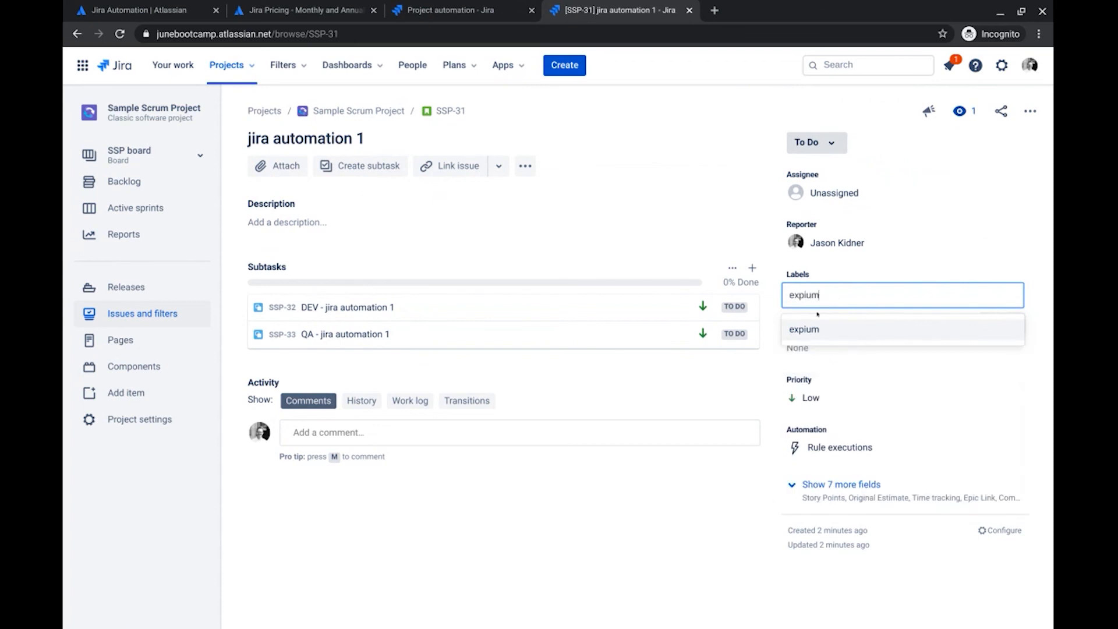
{"action": "left_click", "coordinate": [819, 329]}
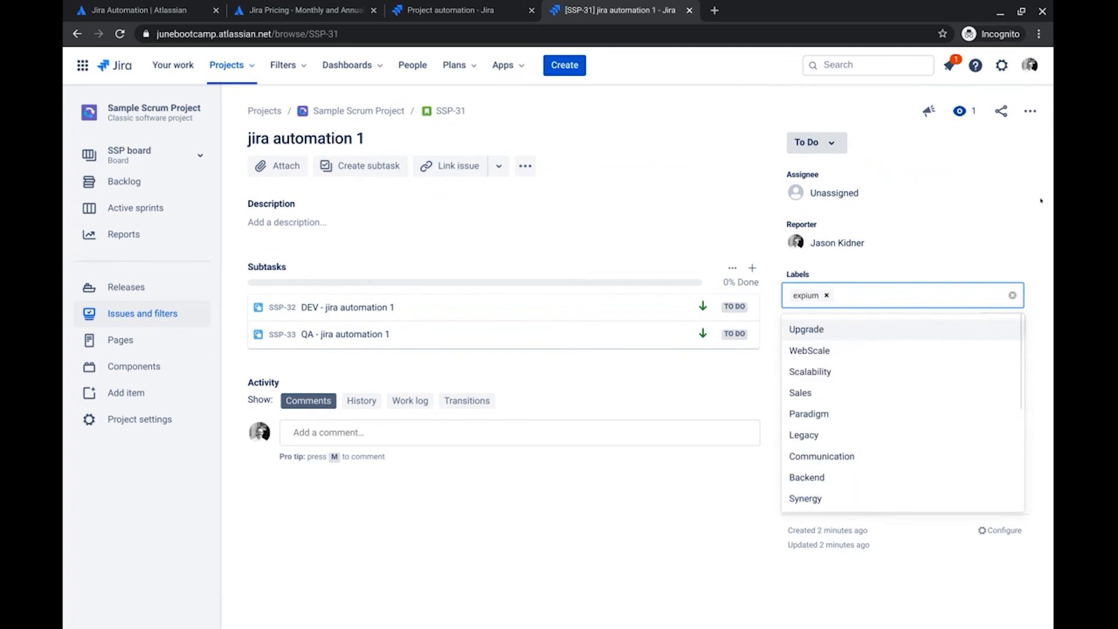
{"action": "left_click", "coordinate": [1034, 217]}
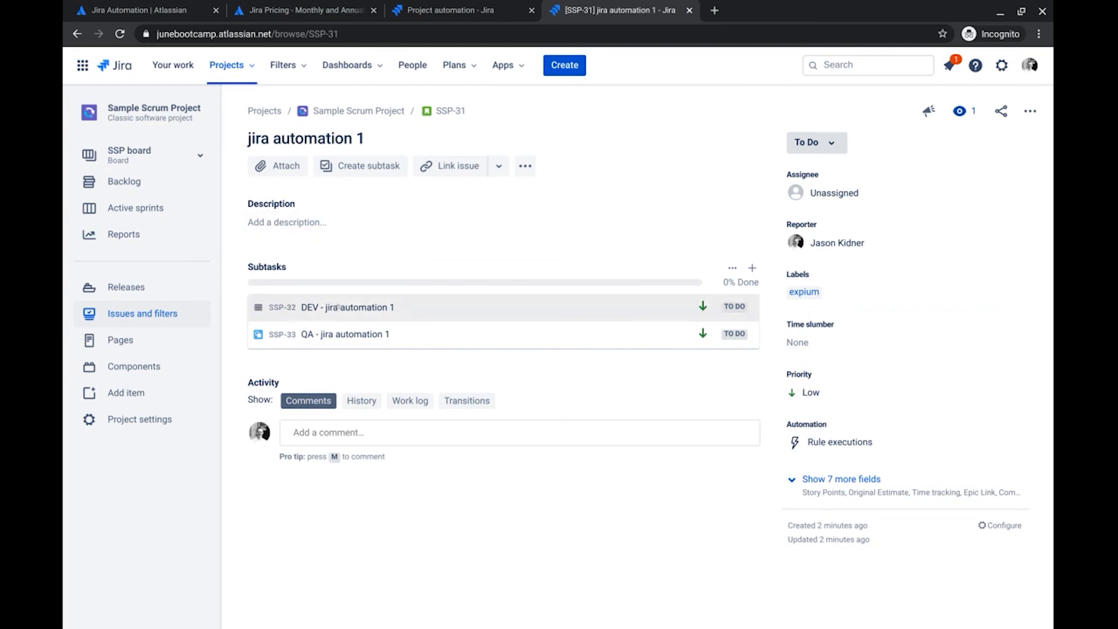
Step: Check the Labels field on the story's DEV sub-task and then on its QA sub-task
{"action": "left_click", "coordinate": [453, 307]}
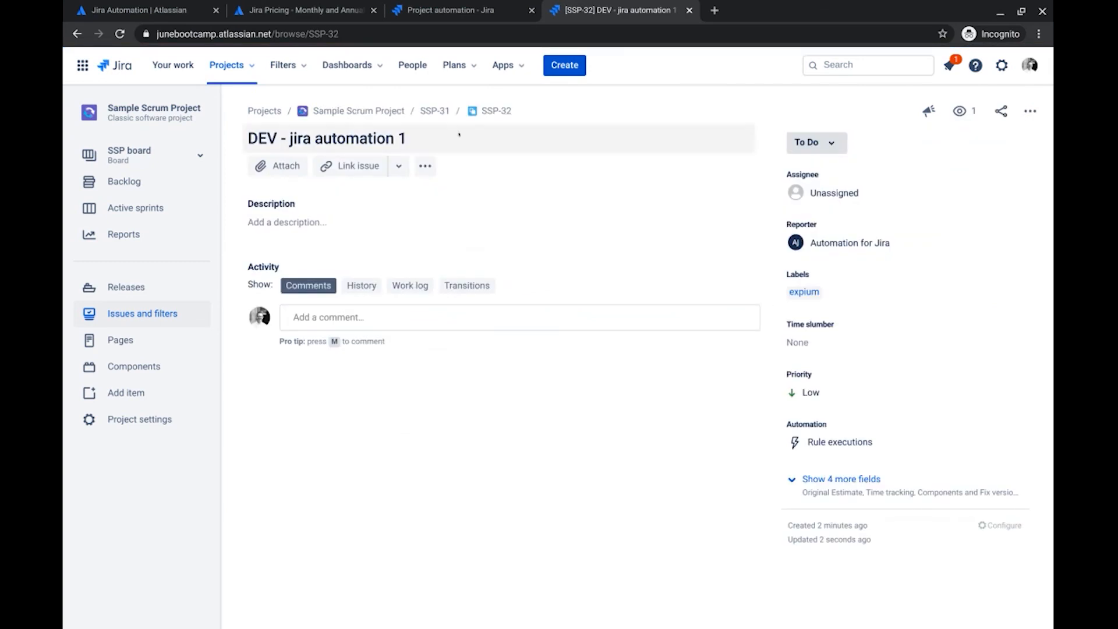
{"action": "left_click", "coordinate": [434, 112]}
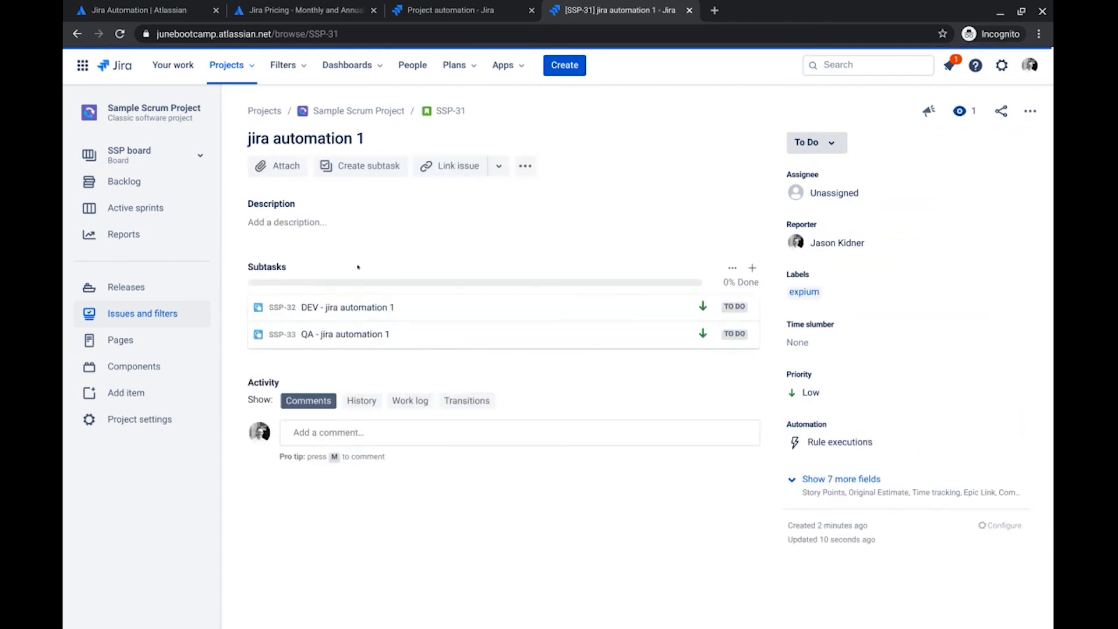
{"action": "left_click", "coordinate": [329, 335]}
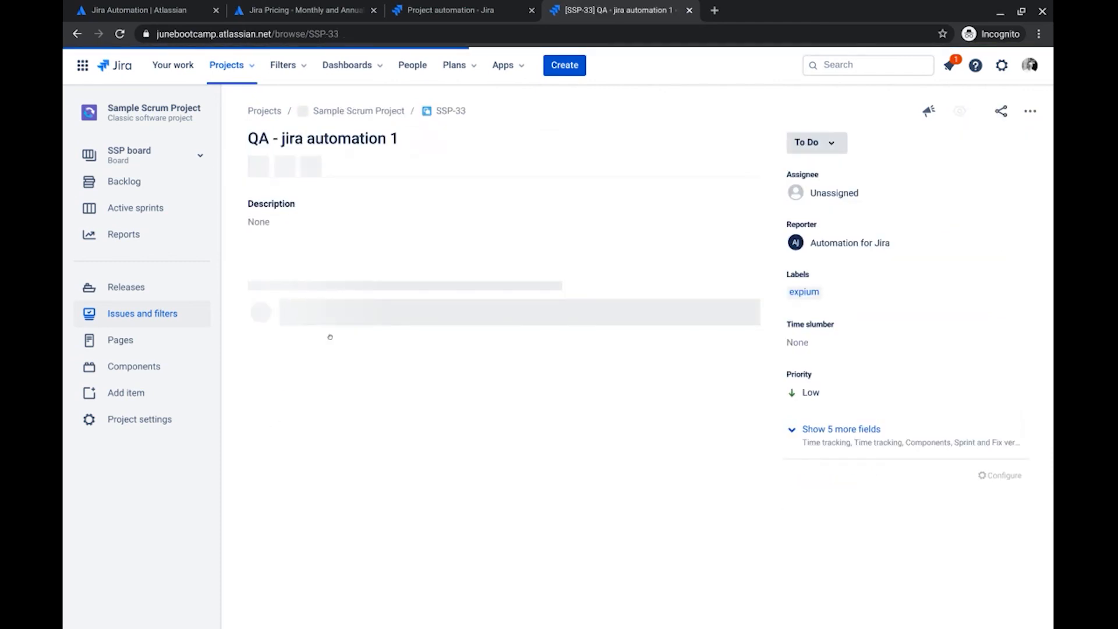